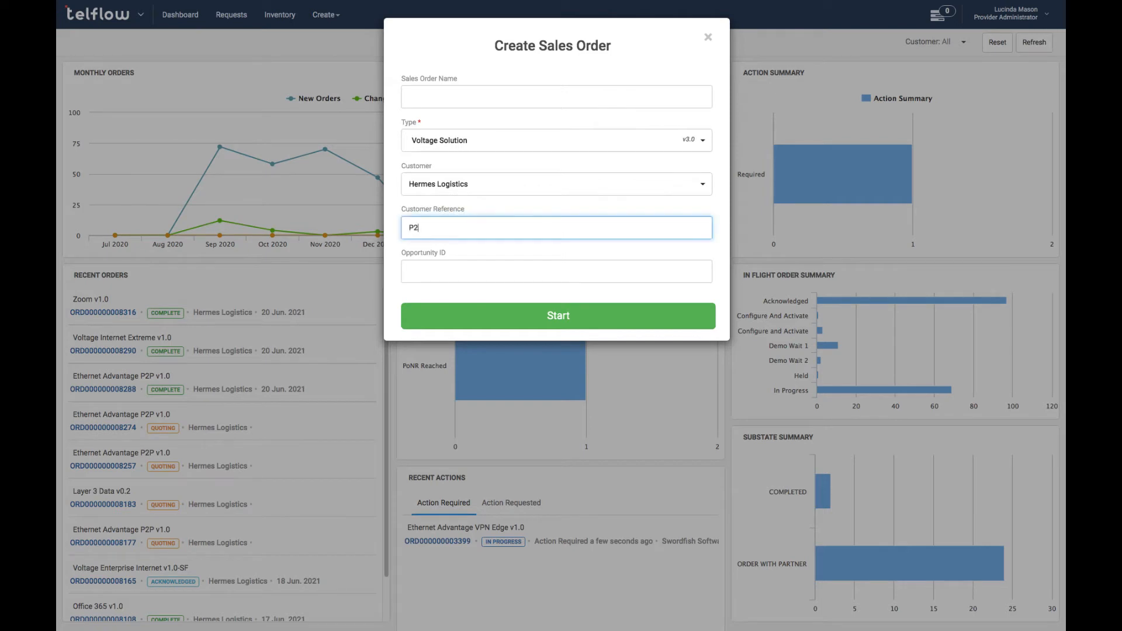
# Create the Voltage Solution order and add an Ethernet Advantage P2P item named Ethernet Advantage P2P 01.
pyautogui.click(504, 311)
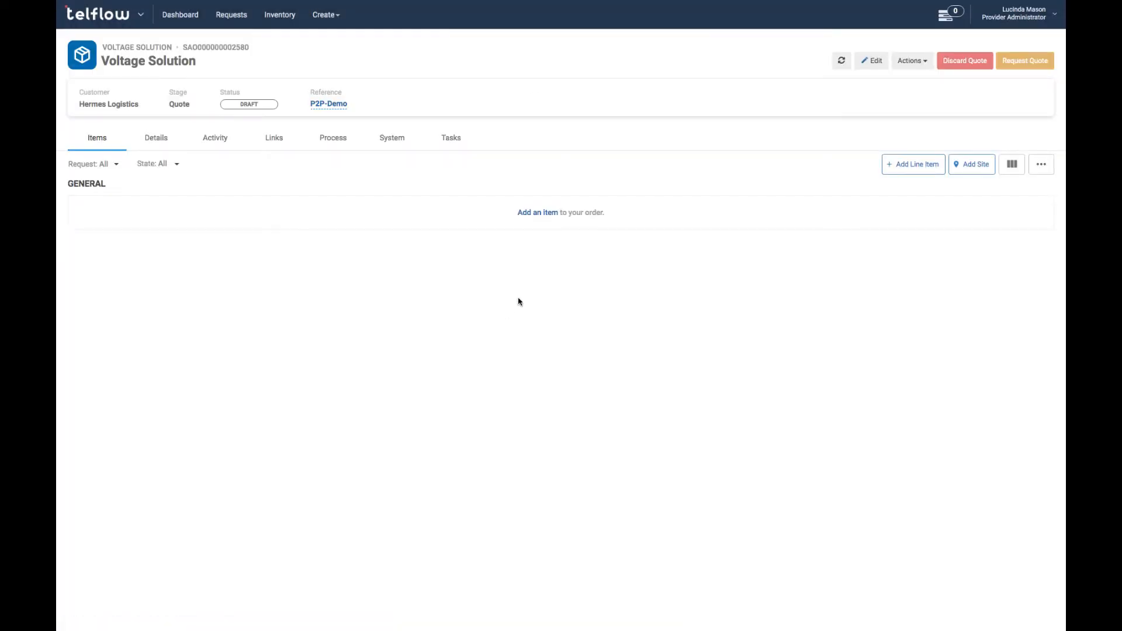
pyautogui.click(533, 212)
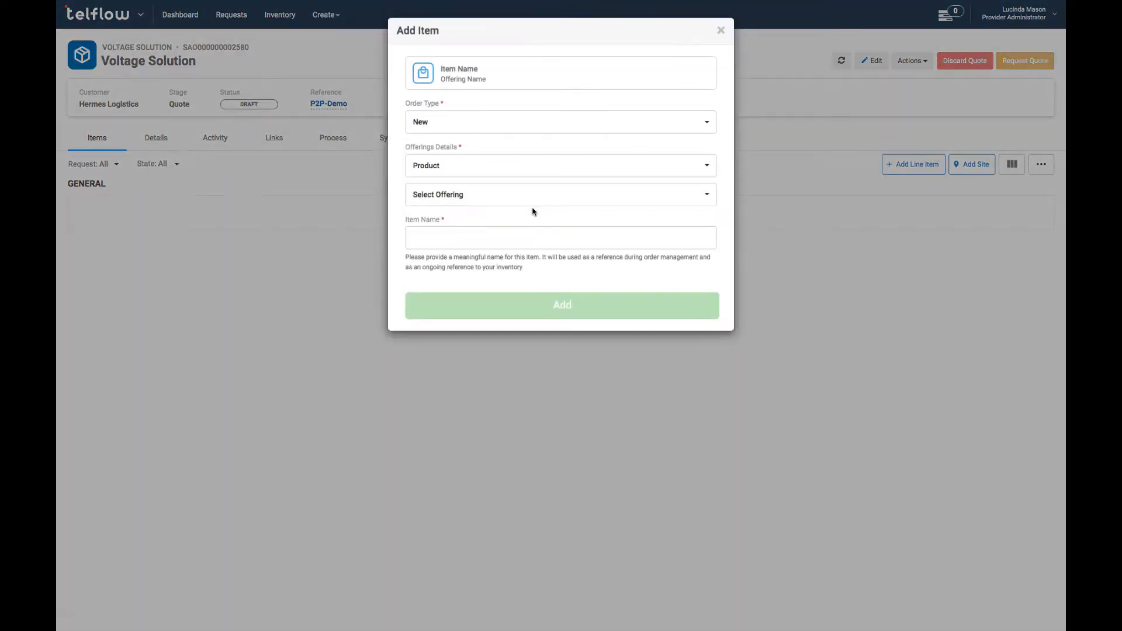
pyautogui.click(523, 201)
pyautogui.click(542, 269)
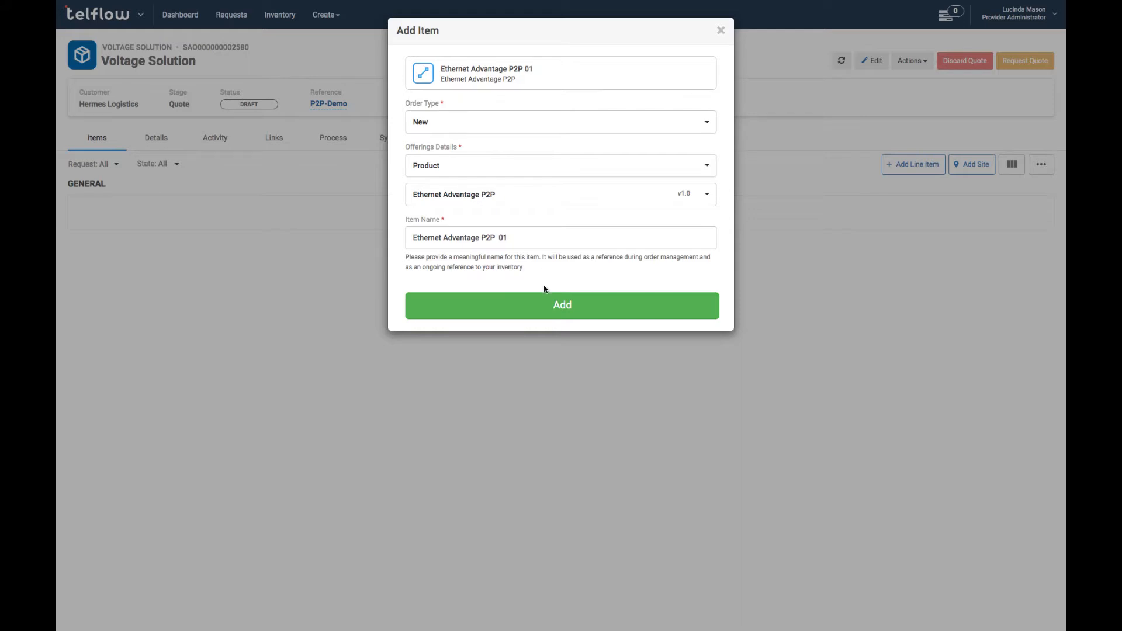
pyautogui.click(535, 305)
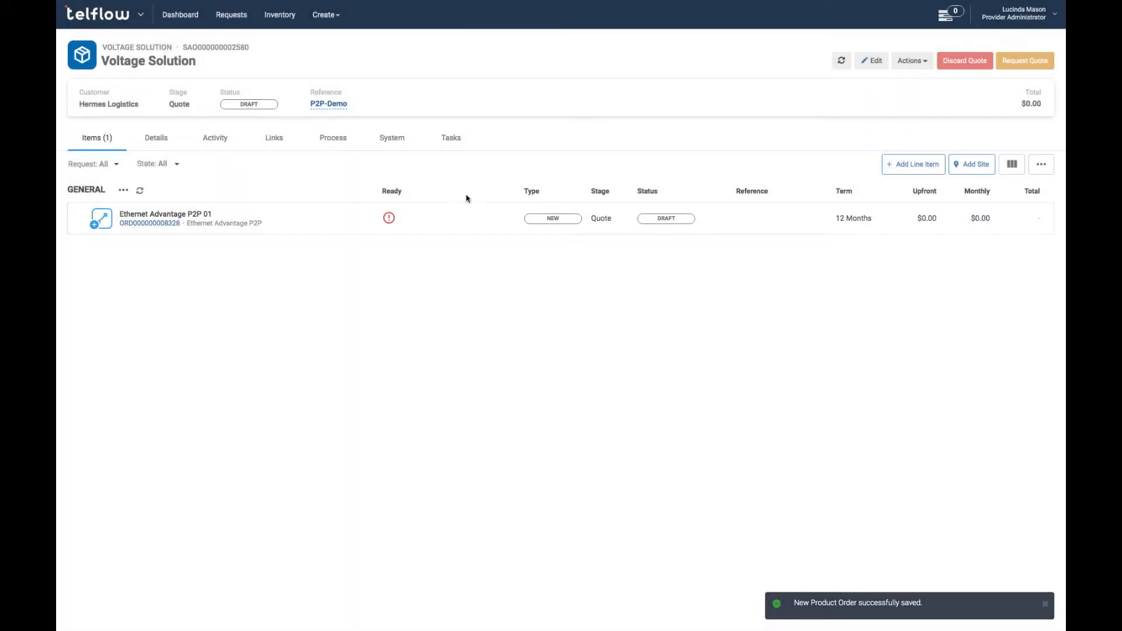
# Open the Ethernet Advantage P2P 01 order and bring up site selection for its first endpoint.
pyautogui.click(342, 219)
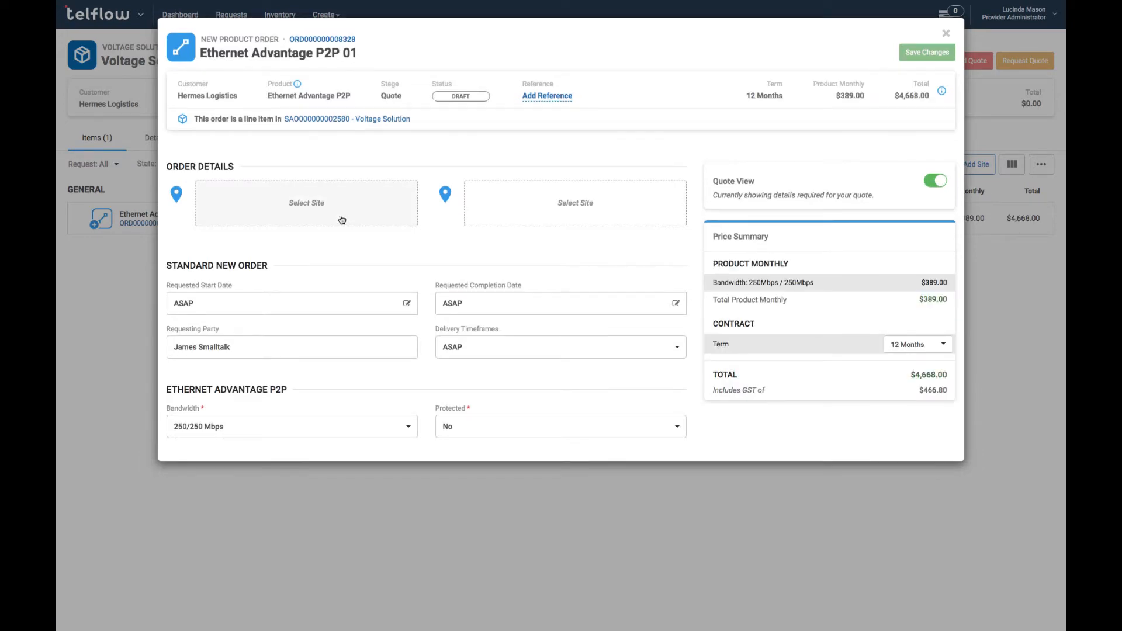
pyautogui.click(342, 219)
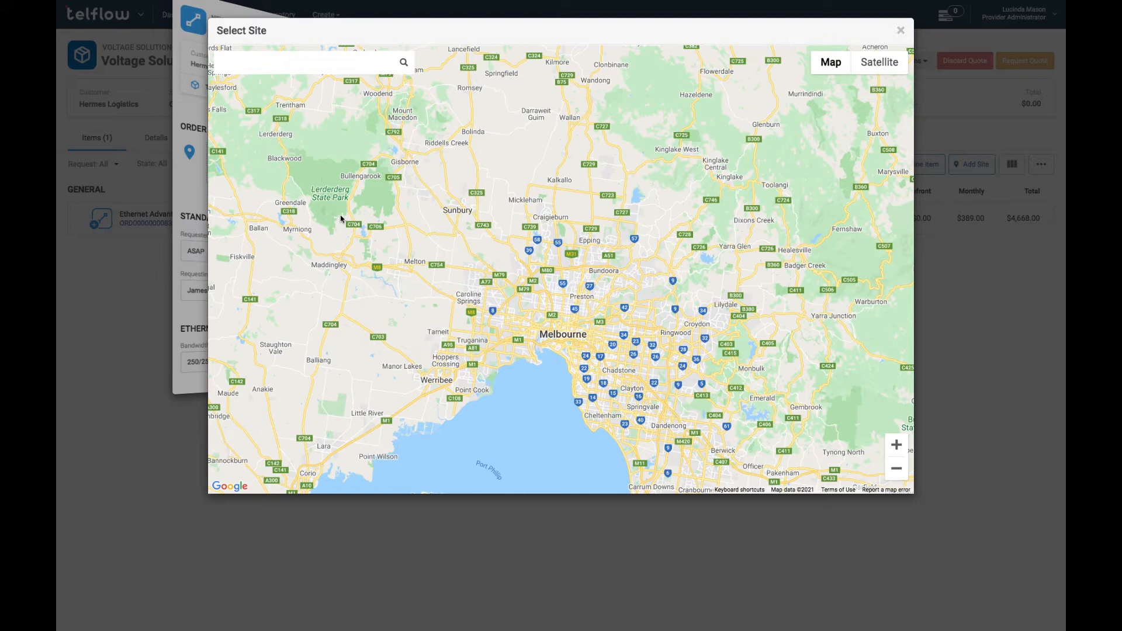
# Search 'Telstra', select Telstra Exhibition Exchange and inspect it zoomed in on map and satellite views.
pyautogui.write('Telstra')
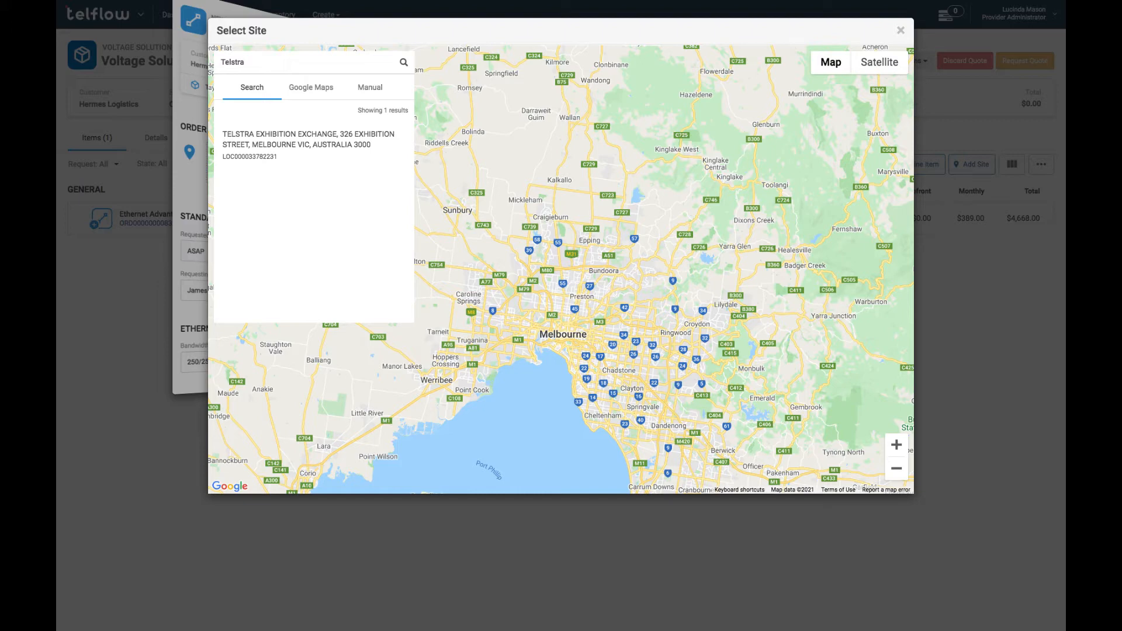
pyautogui.click(343, 146)
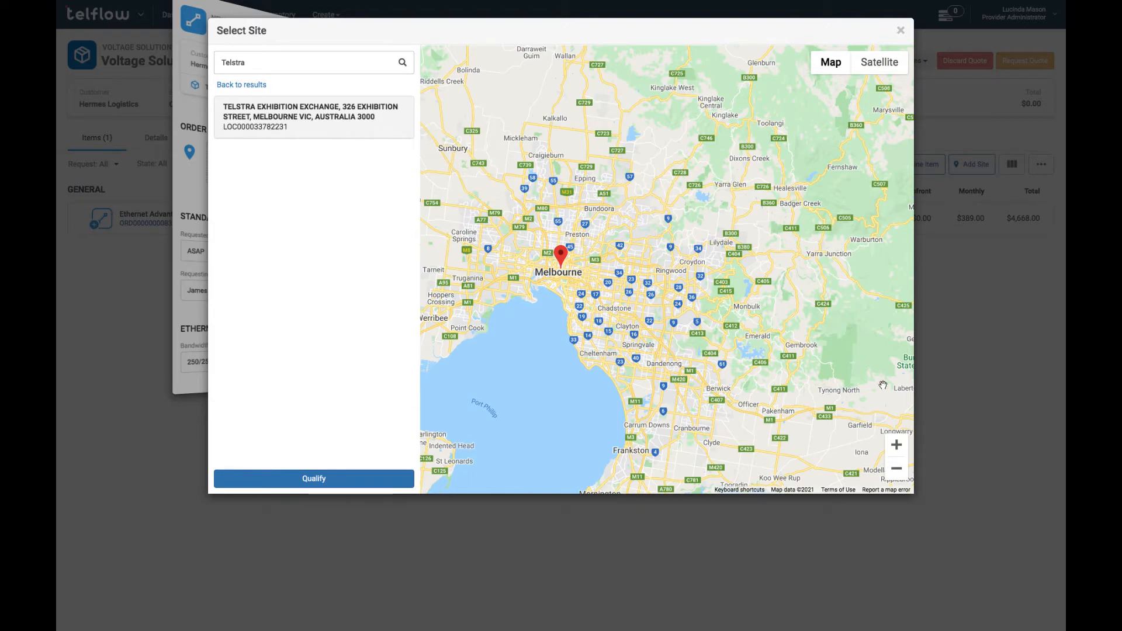
pyautogui.click(896, 444)
pyautogui.click(896, 443)
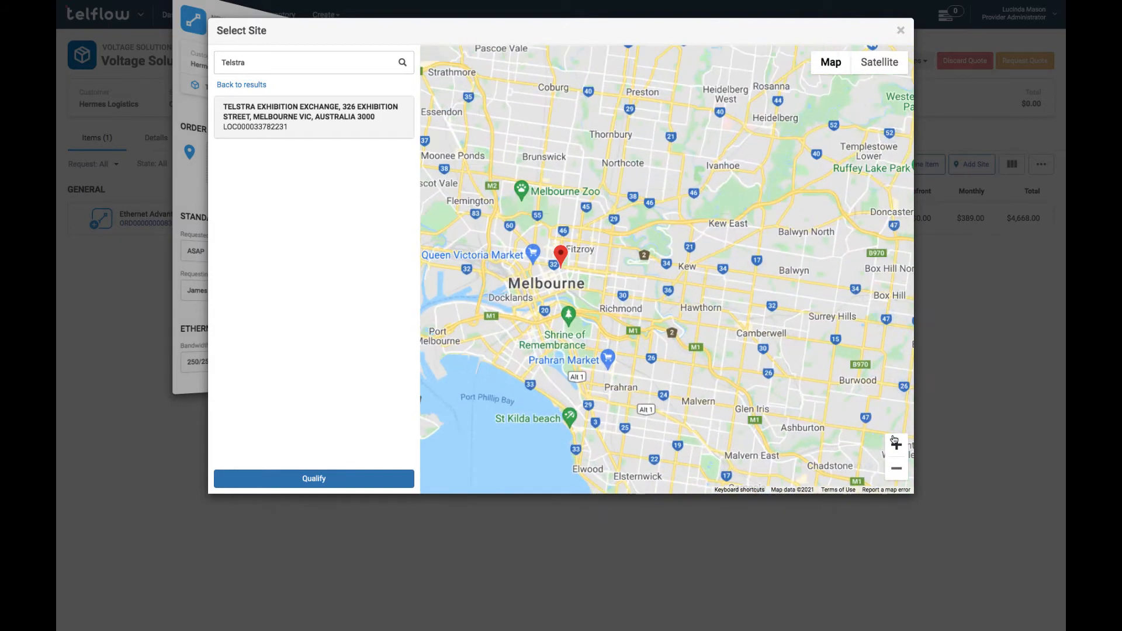
pyautogui.click(895, 443)
pyautogui.click(896, 443)
pyautogui.click(895, 443)
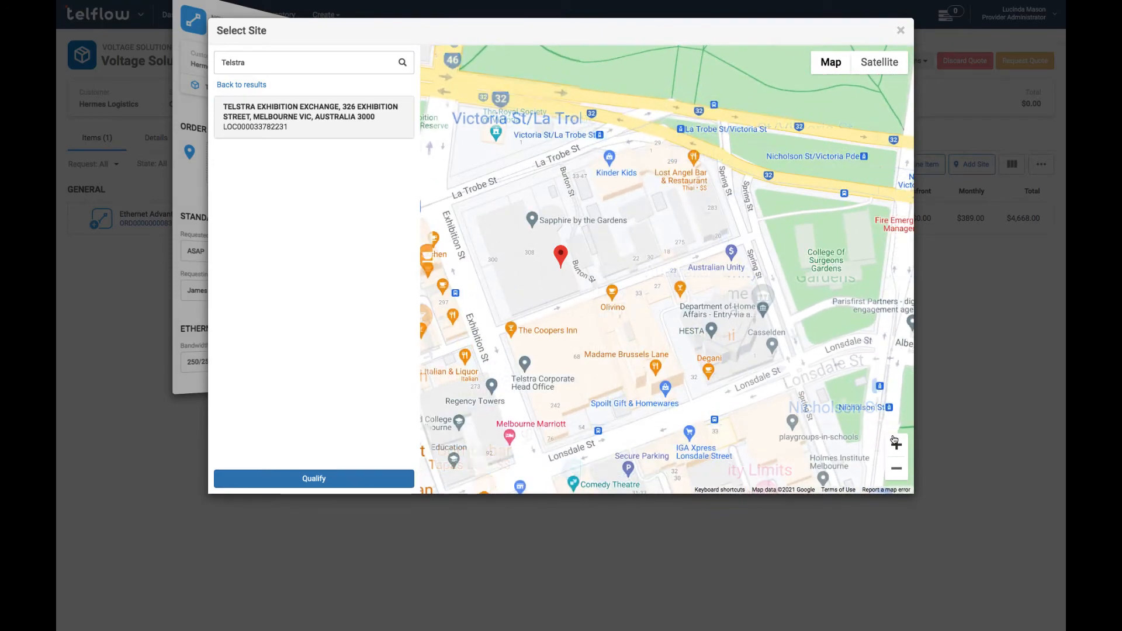
pyautogui.click(895, 443)
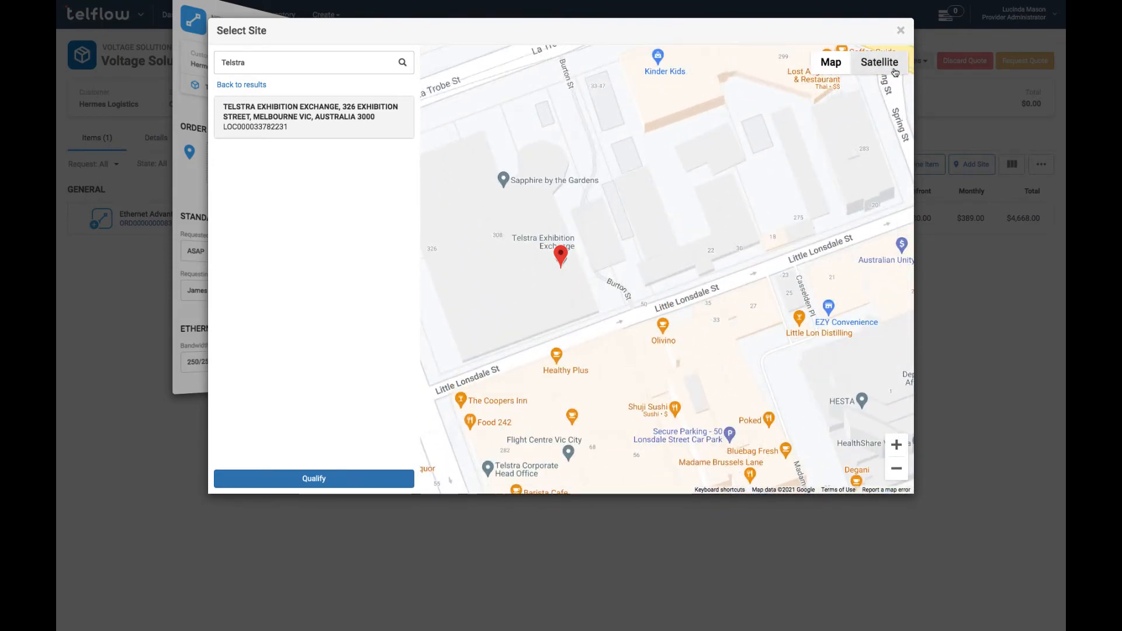
pyautogui.click(895, 71)
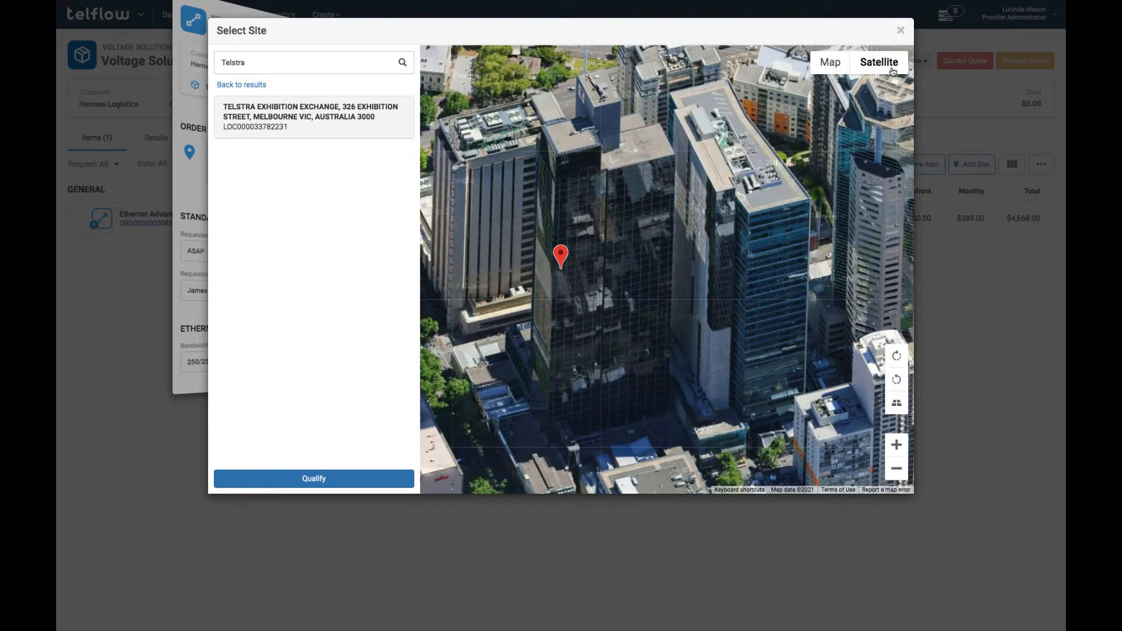
pyautogui.click(828, 59)
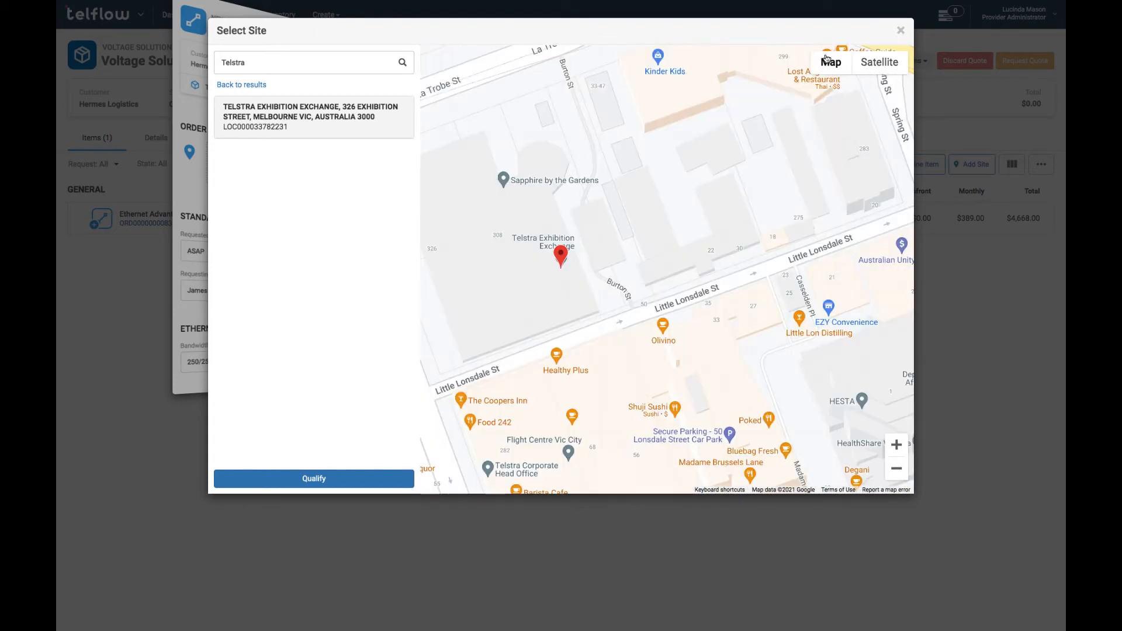
pyautogui.click(262, 85)
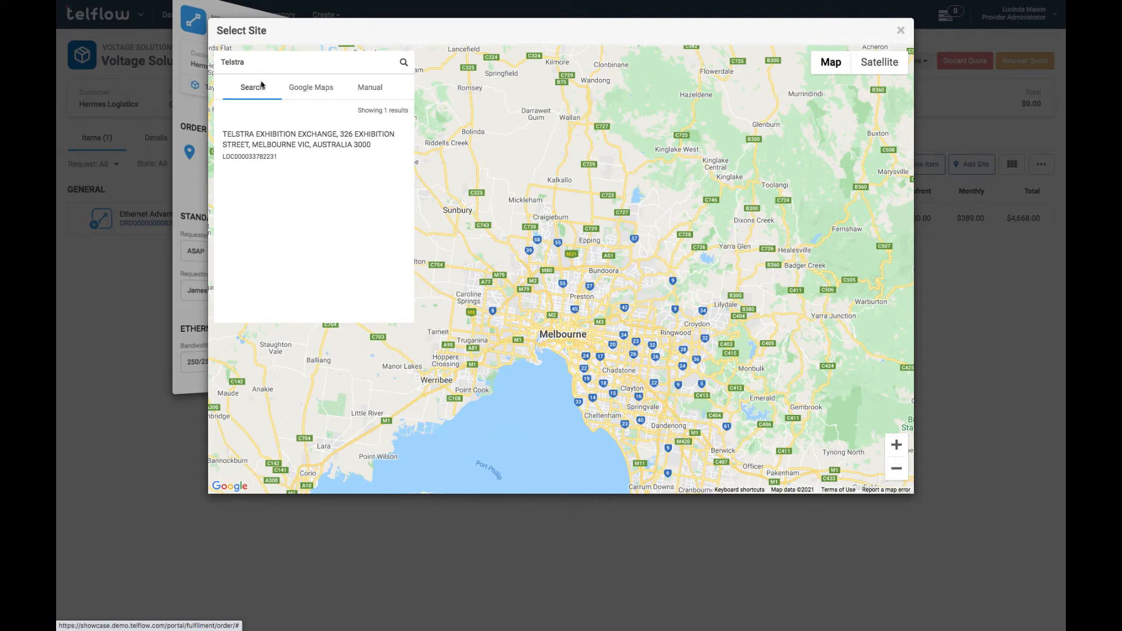
# Look at the Google Maps and Manual options, then reselect the Telstra Exhibition Exchange search result.
pyautogui.click(304, 88)
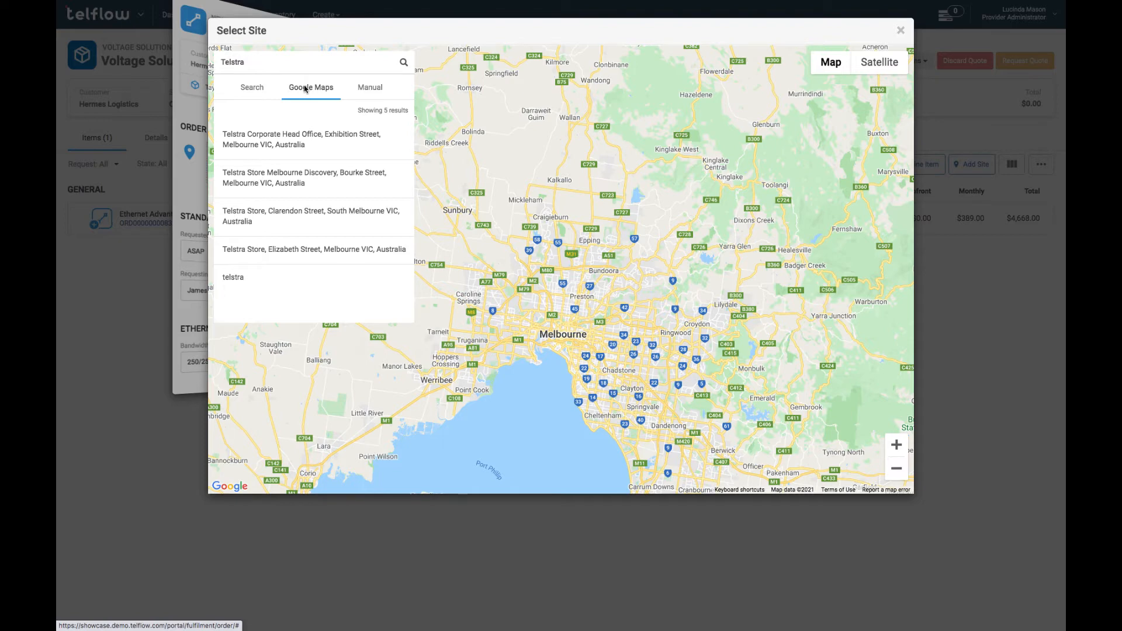
pyautogui.click(377, 89)
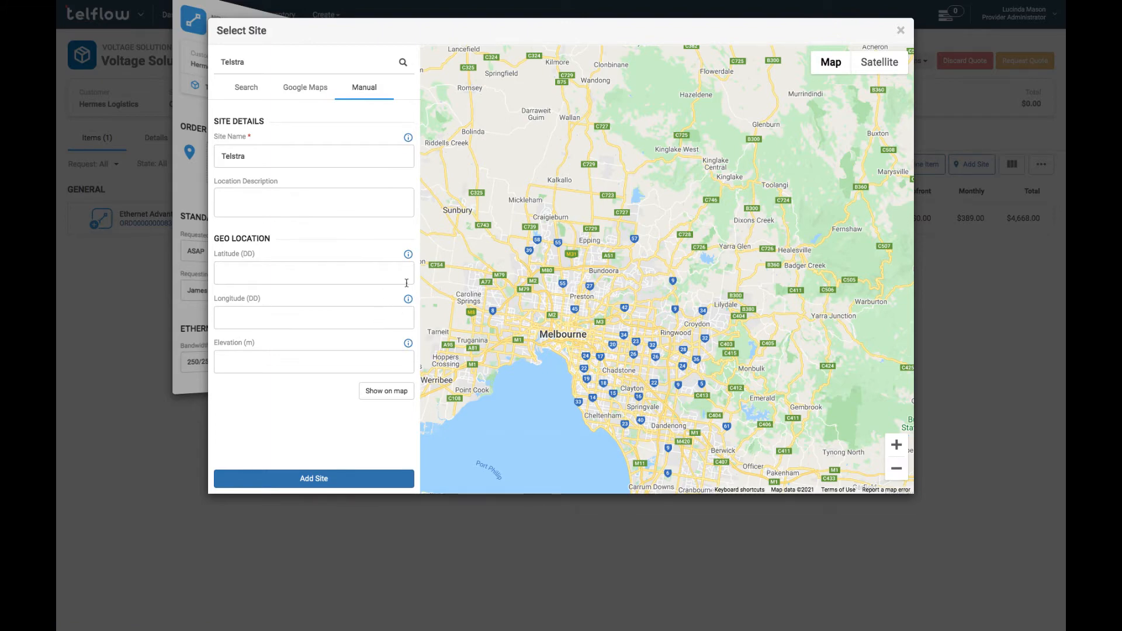
pyautogui.click(247, 87)
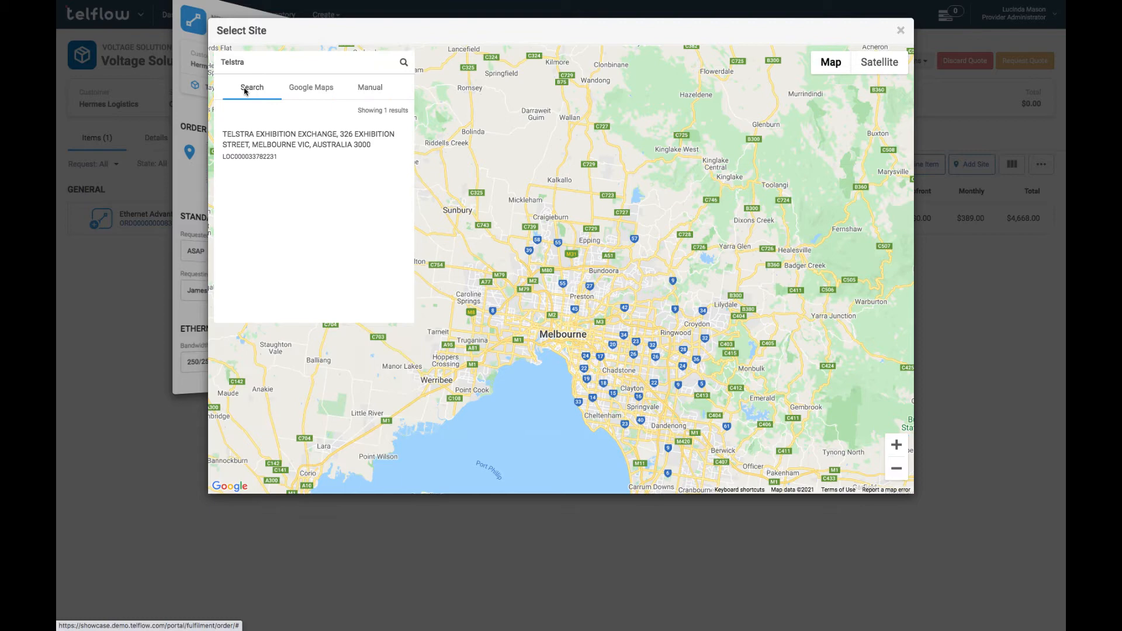
pyautogui.click(268, 123)
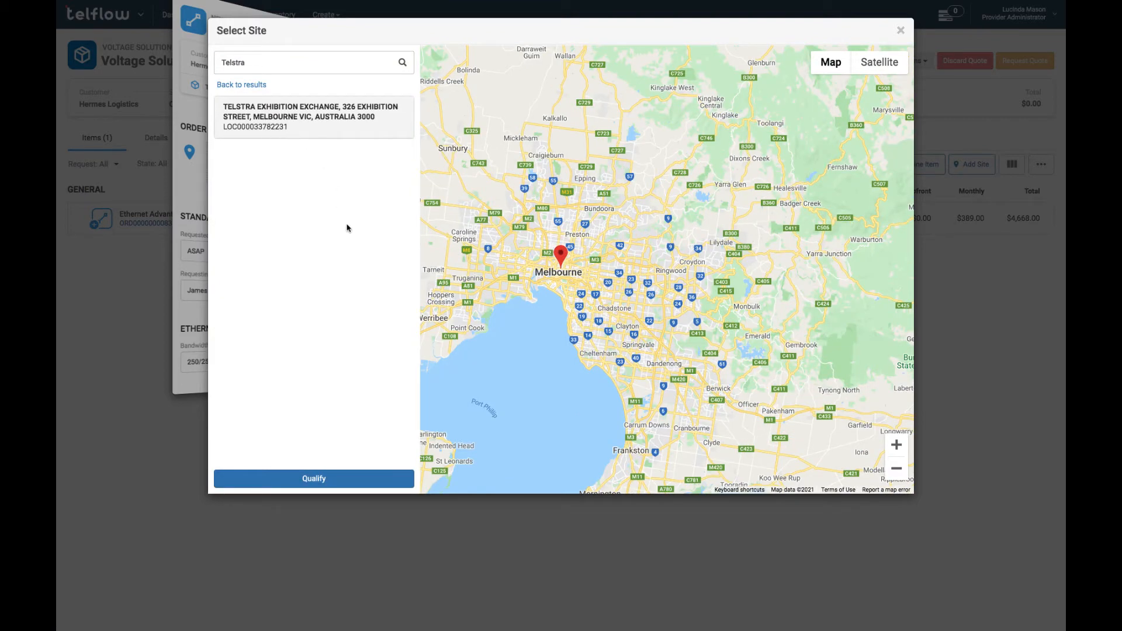
# Qualify Telstra Exhibition Exchange with its NBN-matched address and add it as the first site.
pyautogui.click(301, 479)
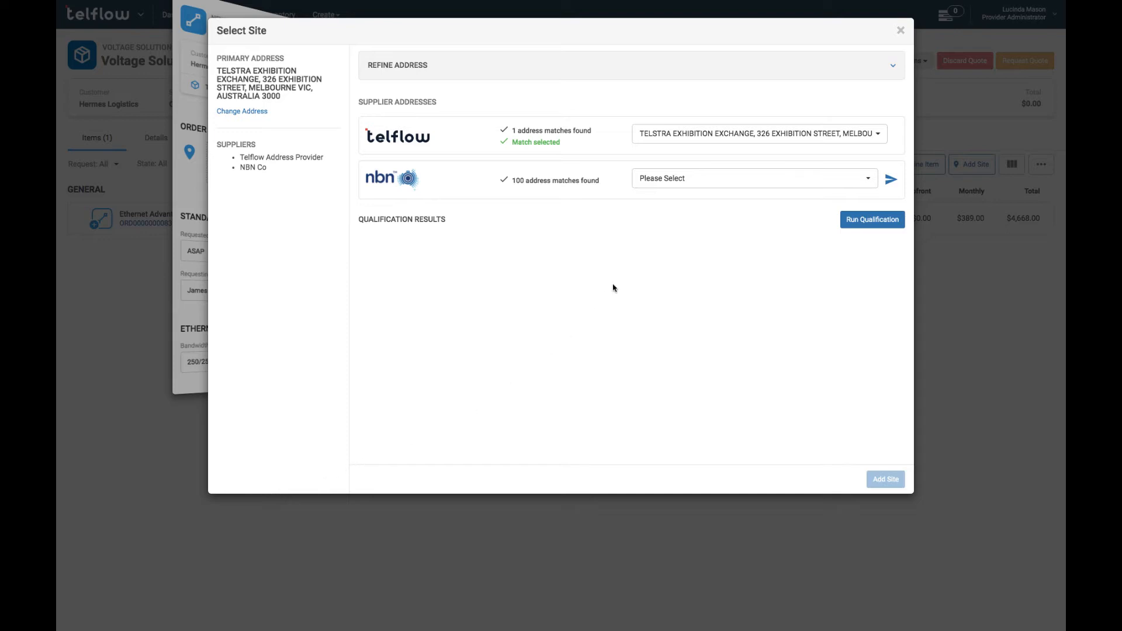
pyautogui.click(667, 183)
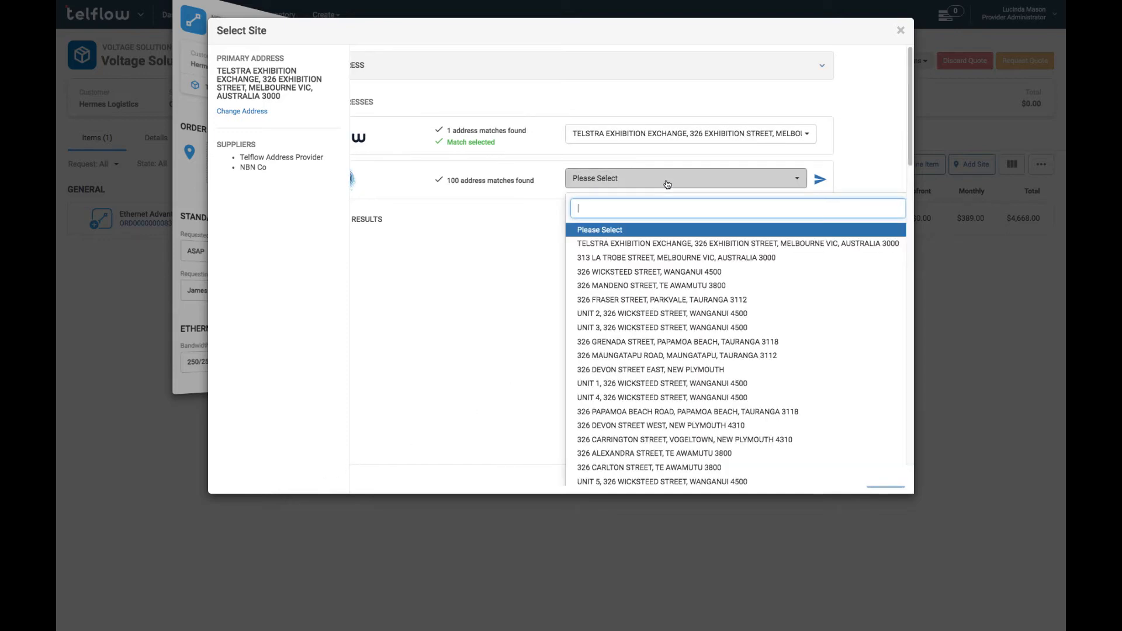
pyautogui.click(675, 243)
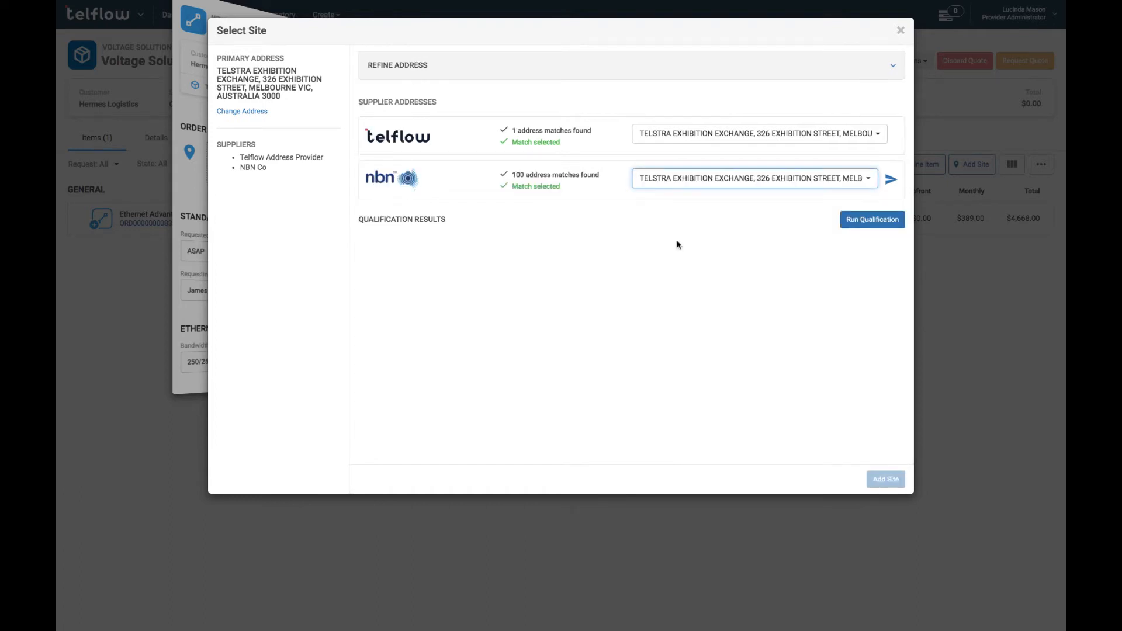
pyautogui.click(857, 227)
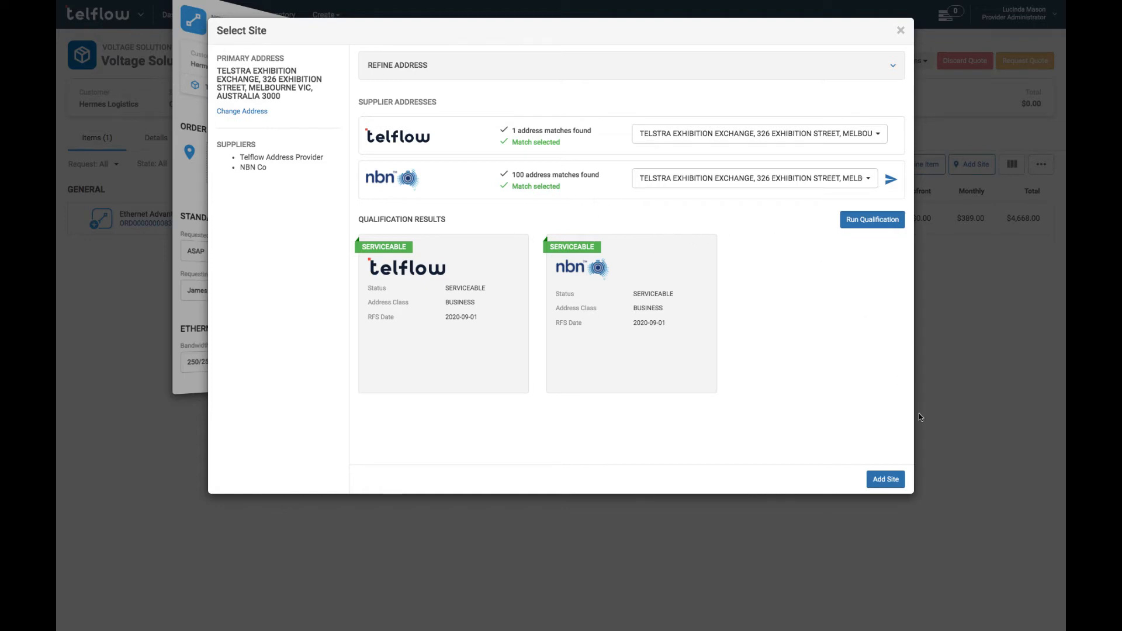
pyautogui.click(888, 478)
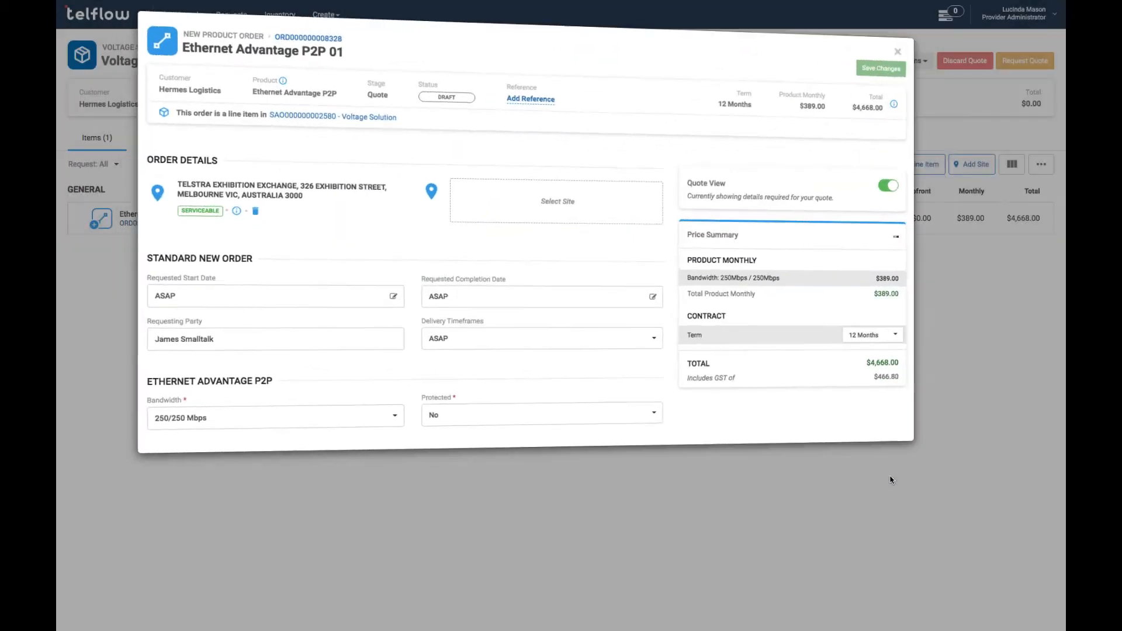
pyautogui.click(636, 204)
pyautogui.write('313 La')
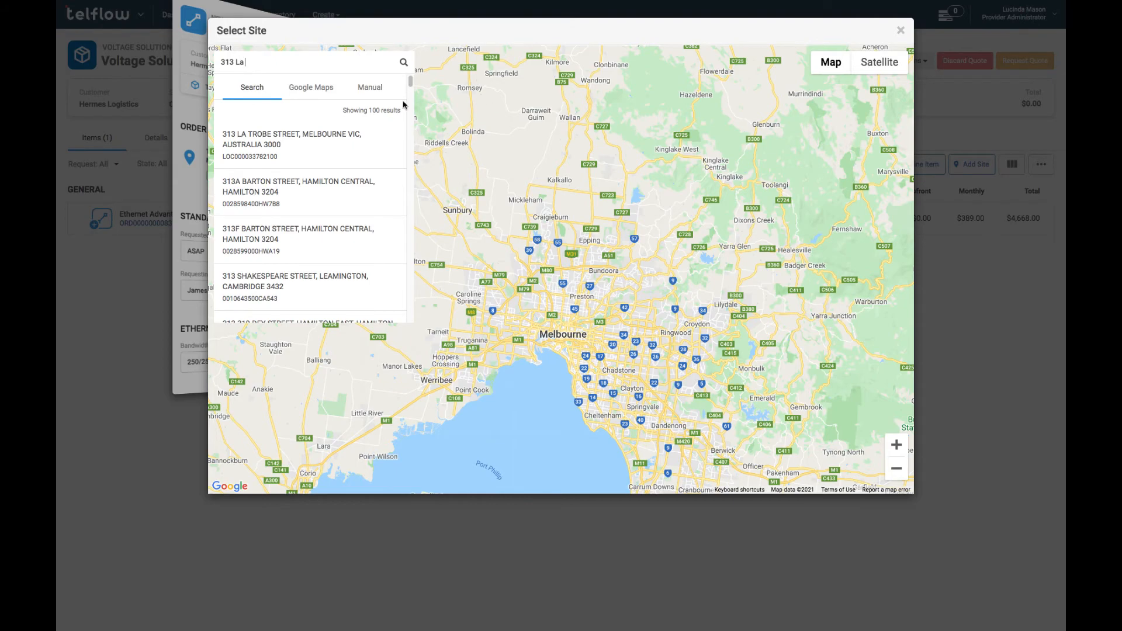
pyautogui.click(306, 142)
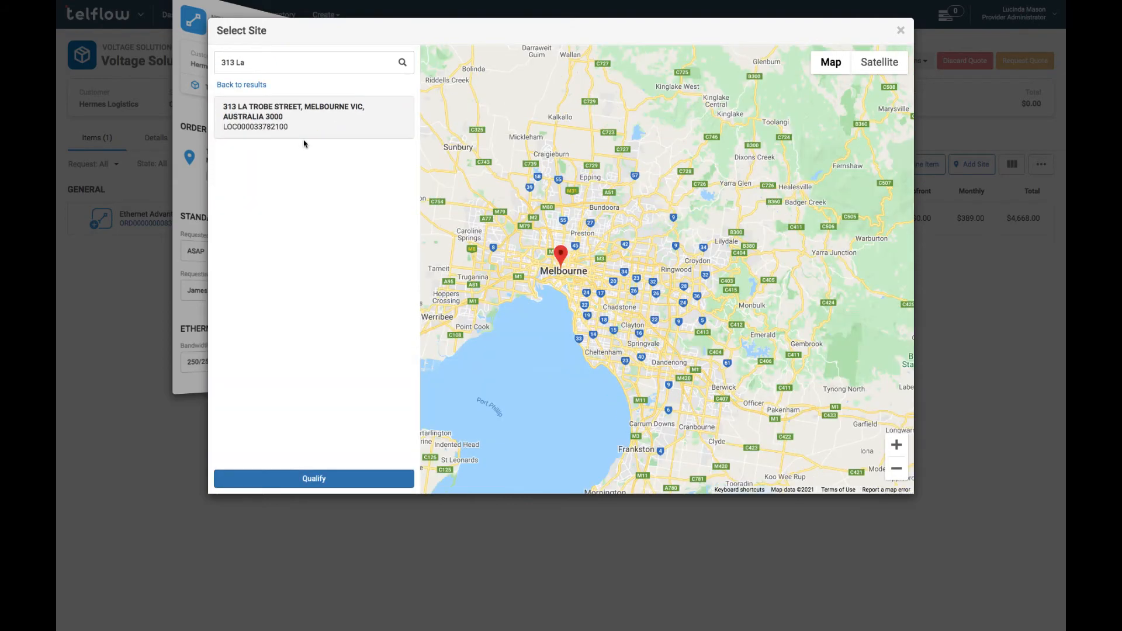
pyautogui.click(896, 446)
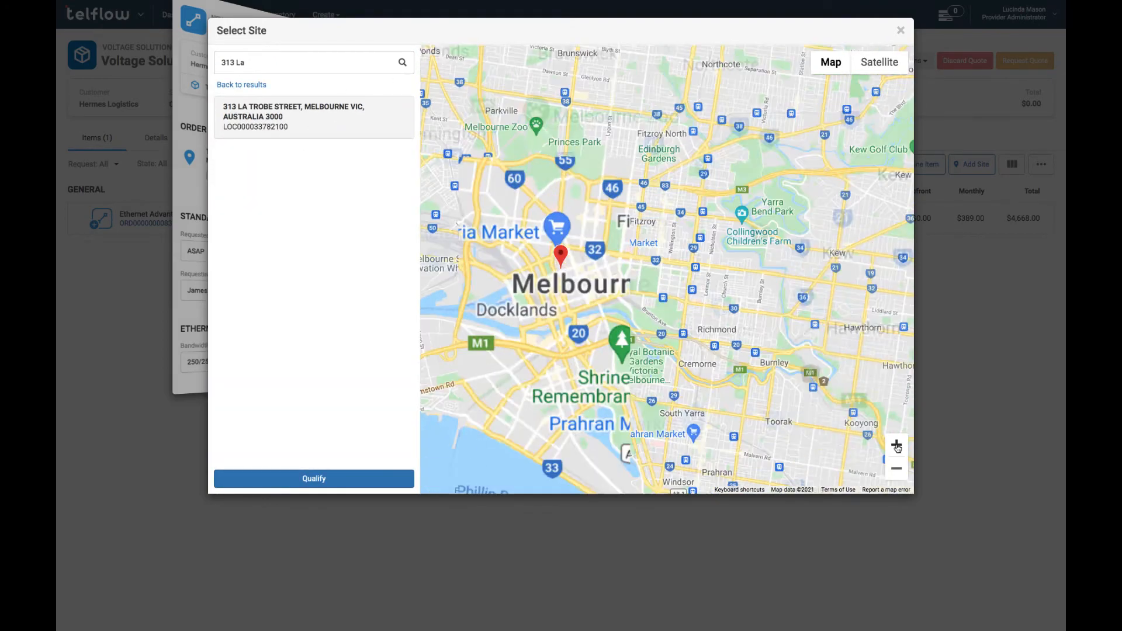
pyautogui.click(897, 447)
pyautogui.click(897, 445)
pyautogui.click(897, 445)
pyautogui.click(897, 446)
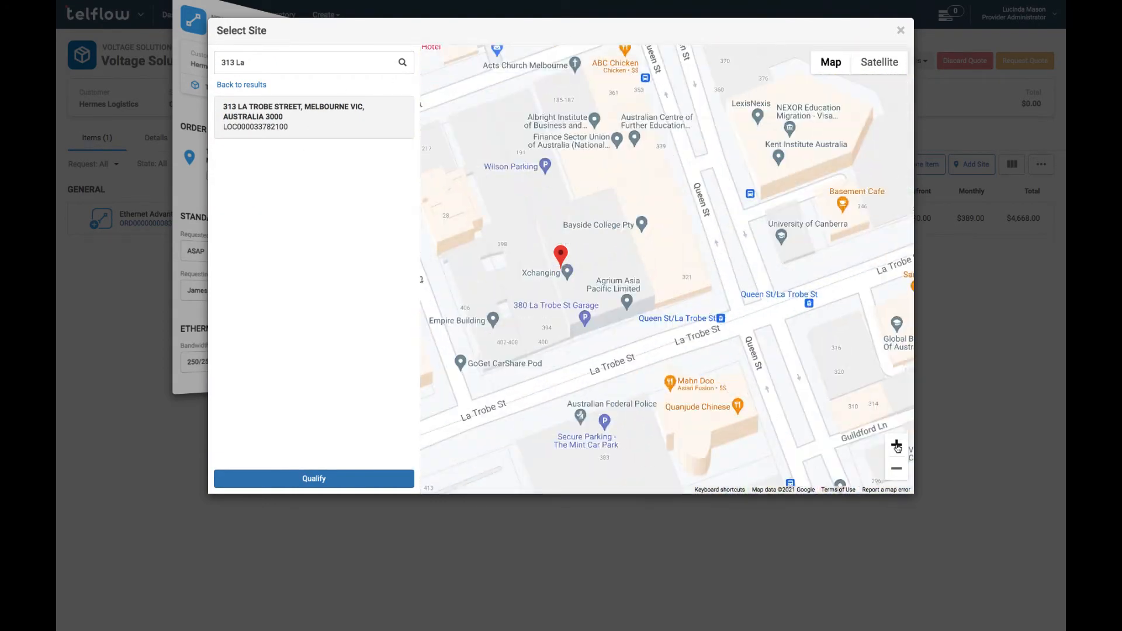
pyautogui.click(897, 446)
pyautogui.click(866, 66)
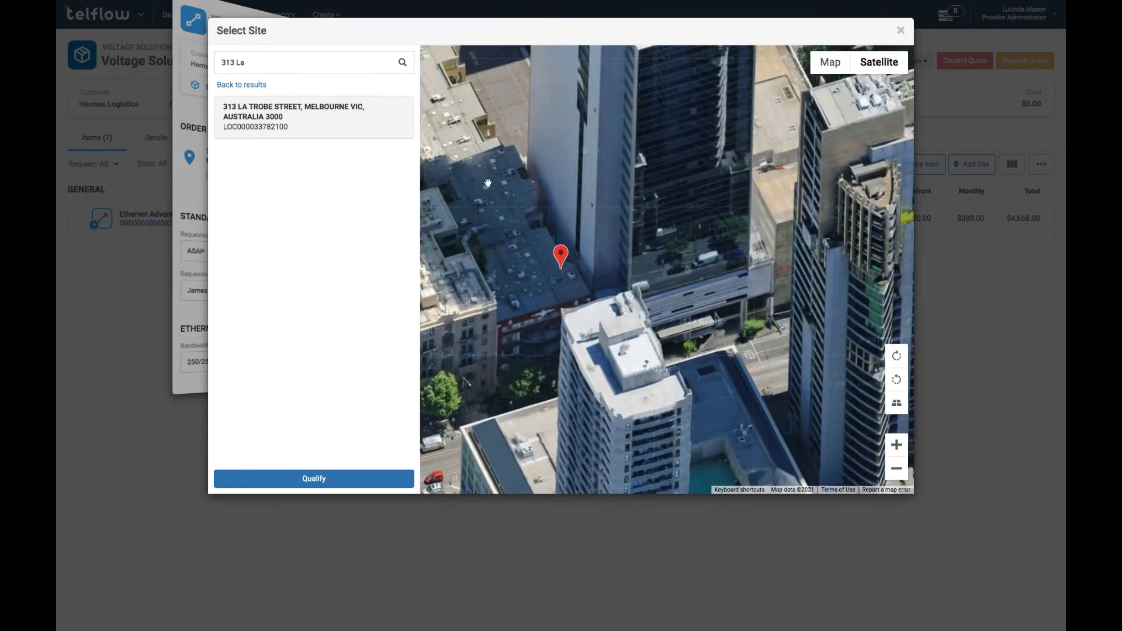
pyautogui.click(340, 477)
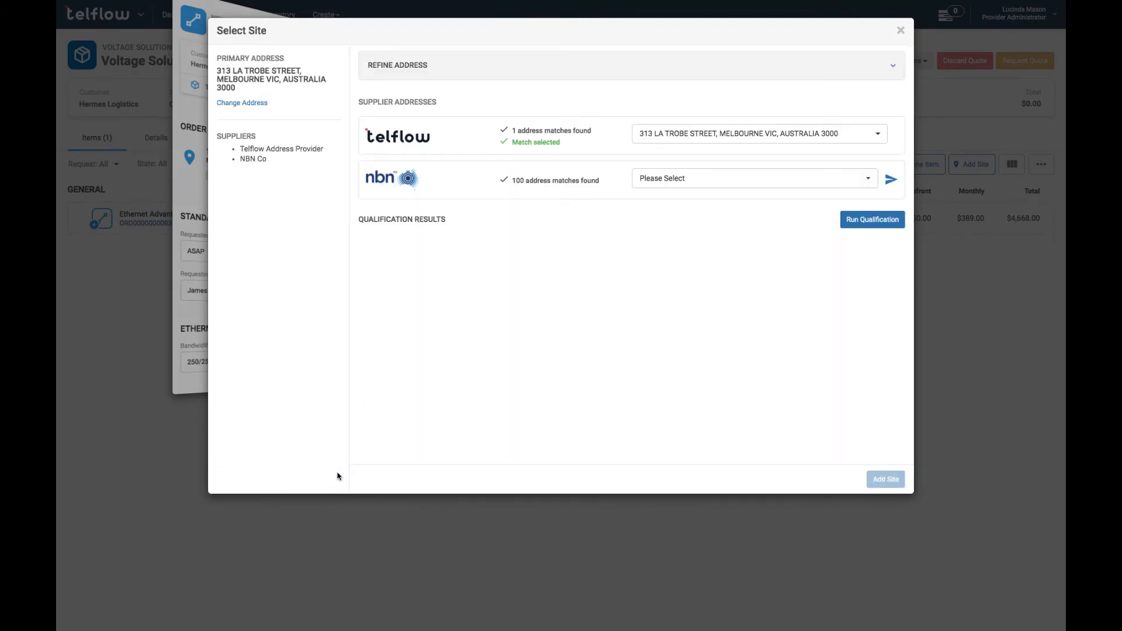
pyautogui.click(640, 180)
pyautogui.click(649, 242)
pyautogui.click(849, 225)
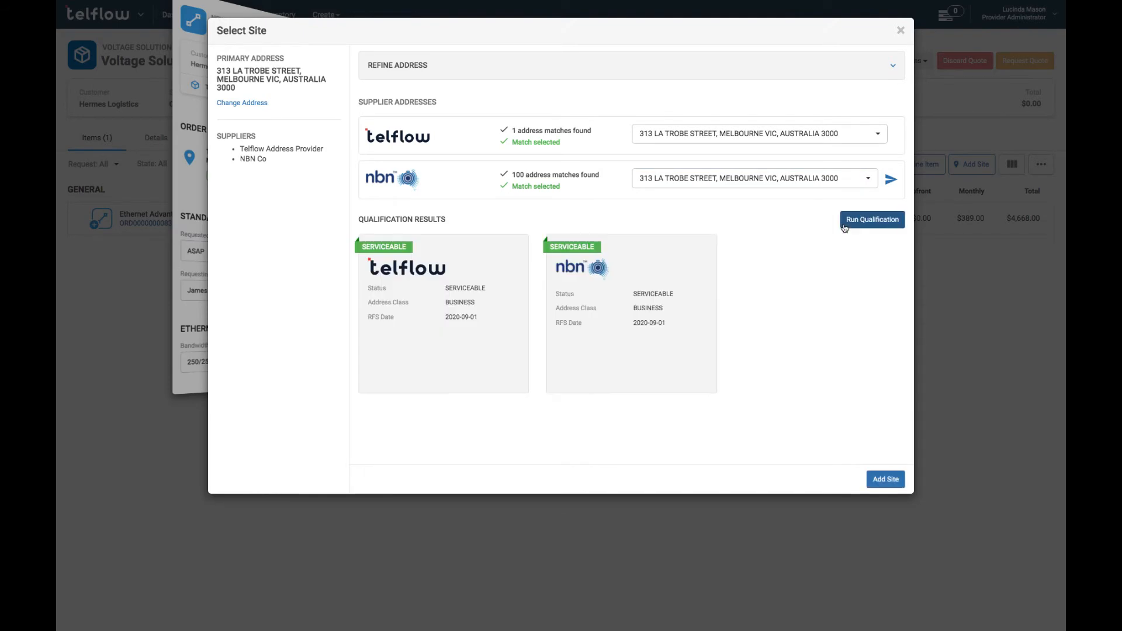
pyautogui.click(877, 473)
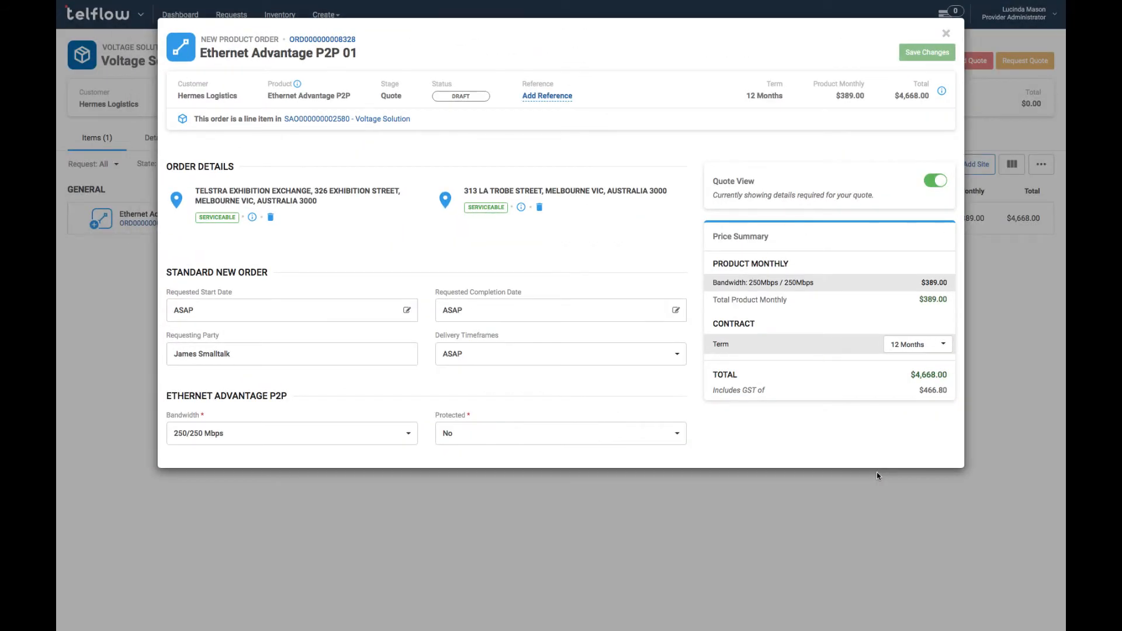
# Set 1000/1000 Mbps protected bandwidth and a 25 Jun 2021 completion date, then save.
pyautogui.click(417, 428)
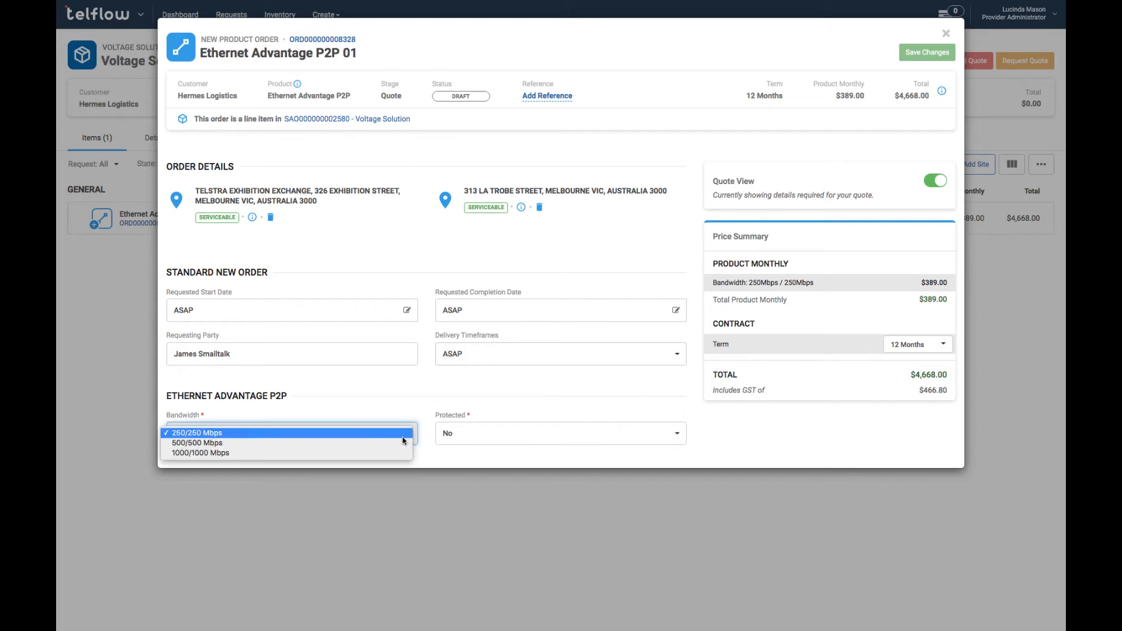
pyautogui.click(391, 454)
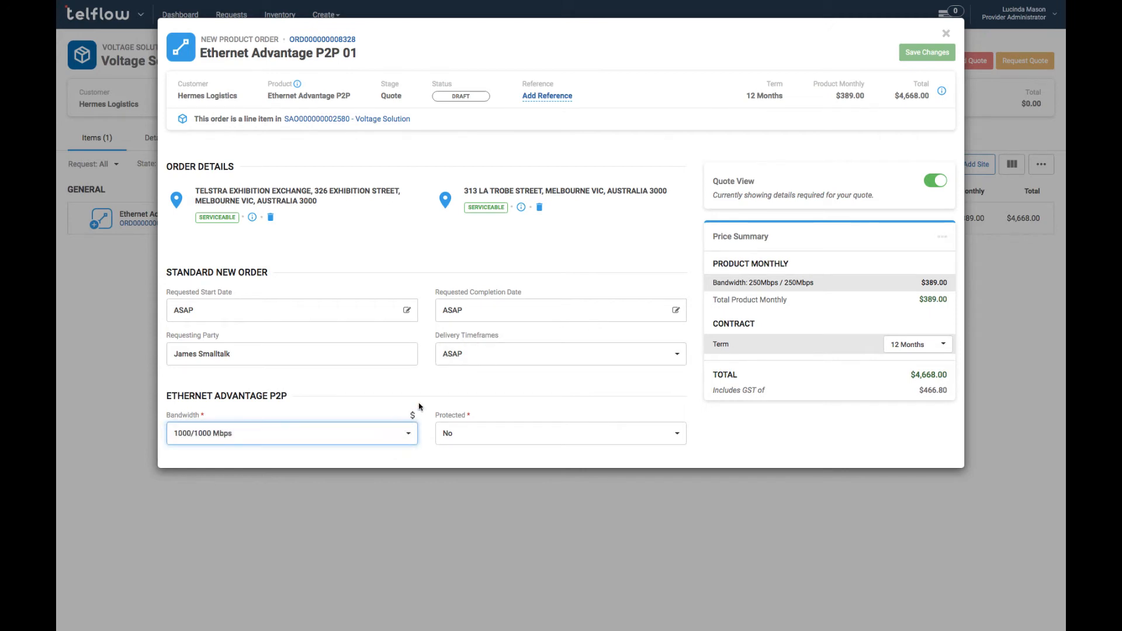
pyautogui.click(493, 432)
pyautogui.click(496, 444)
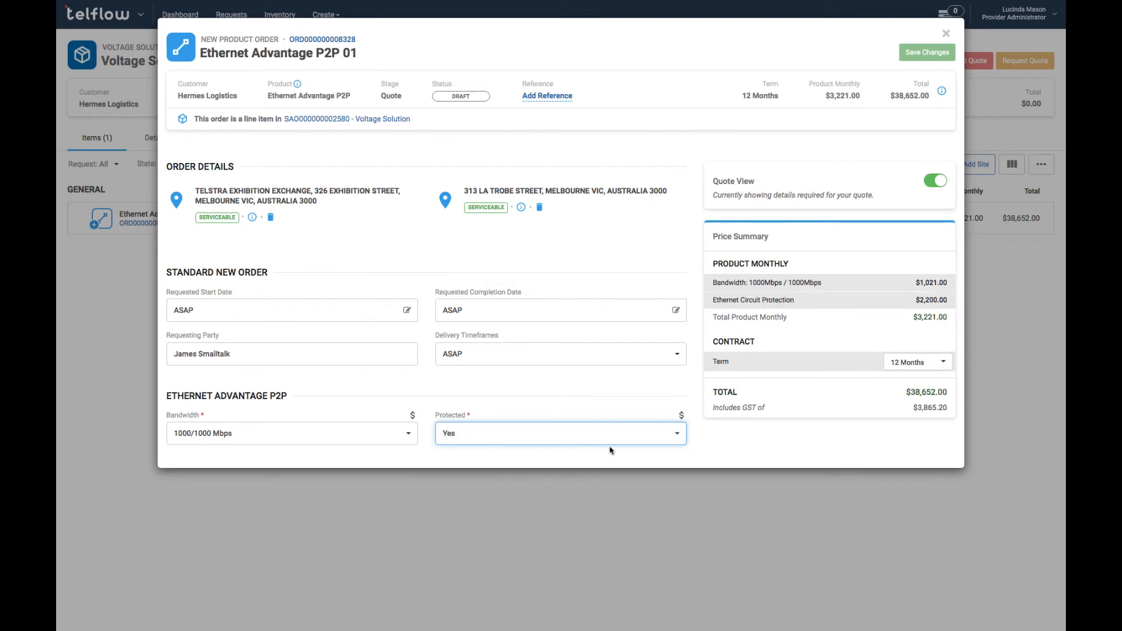
pyautogui.click(676, 310)
pyautogui.click(550, 426)
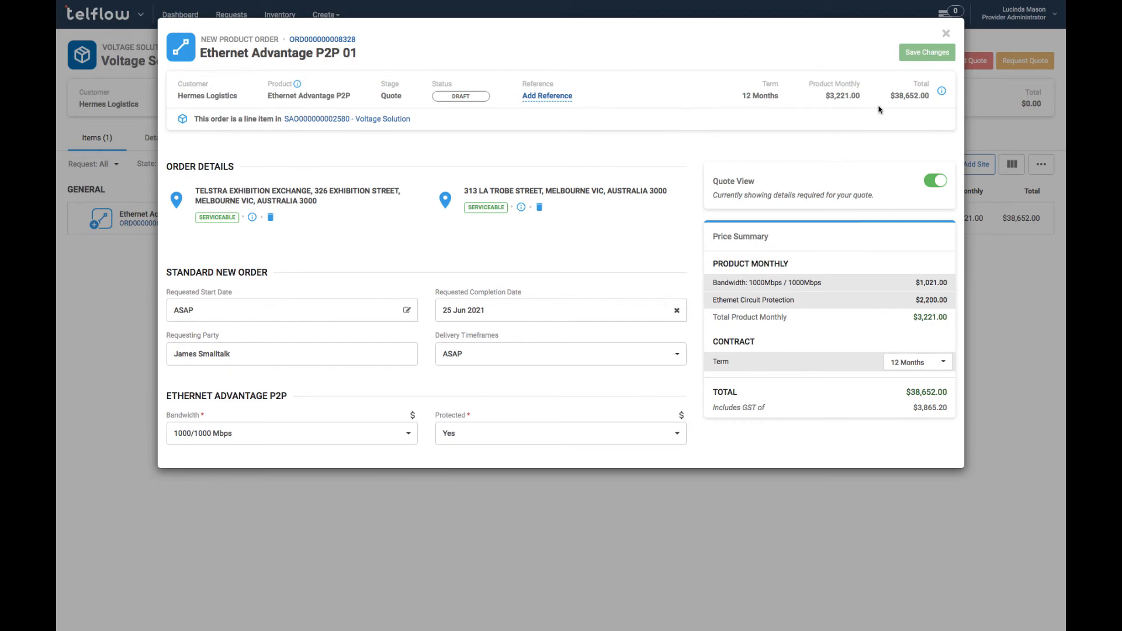
pyautogui.click(909, 56)
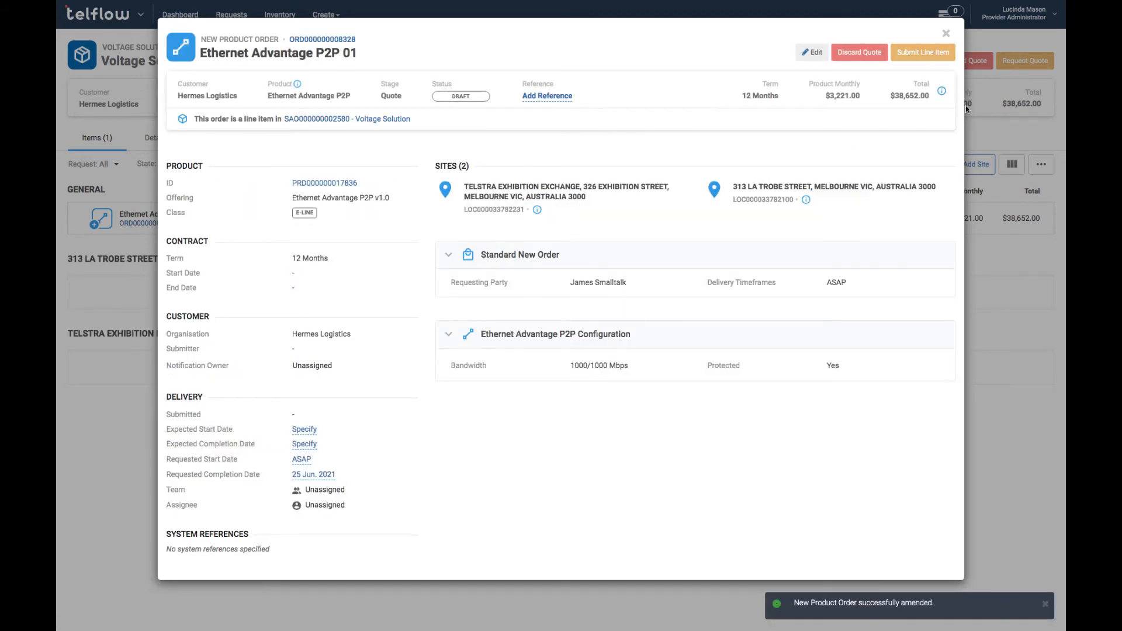
pyautogui.click(972, 125)
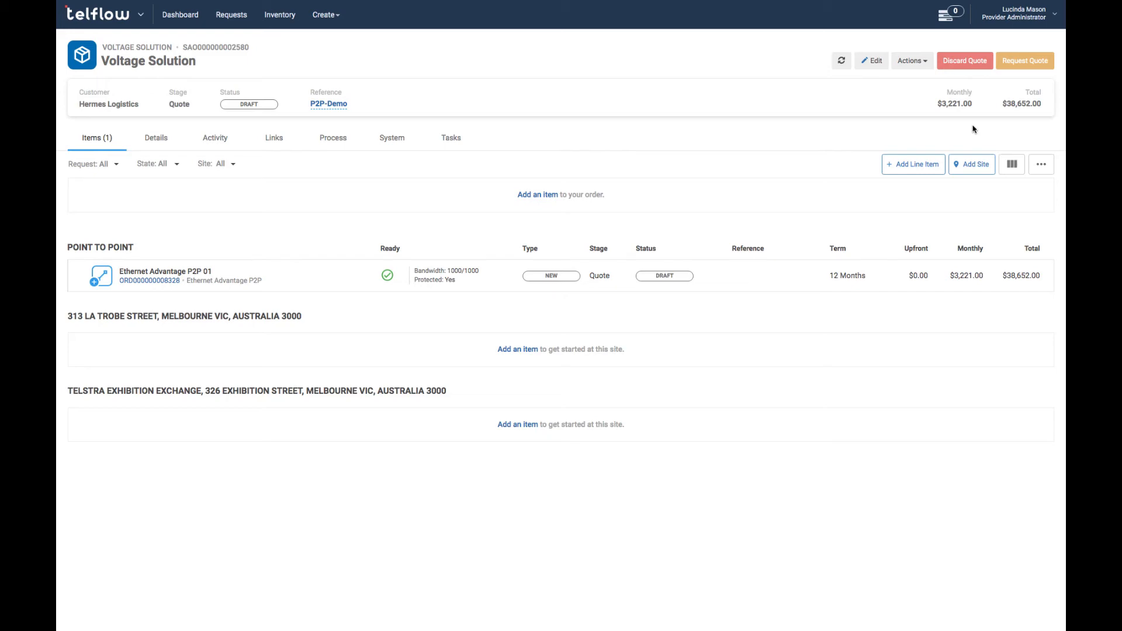
# Add a Voltage Internet Extreme line item to the quote.
pyautogui.click(518, 348)
pyautogui.click(553, 243)
pyautogui.scroll(-2, 494, 397)
pyautogui.click(494, 398)
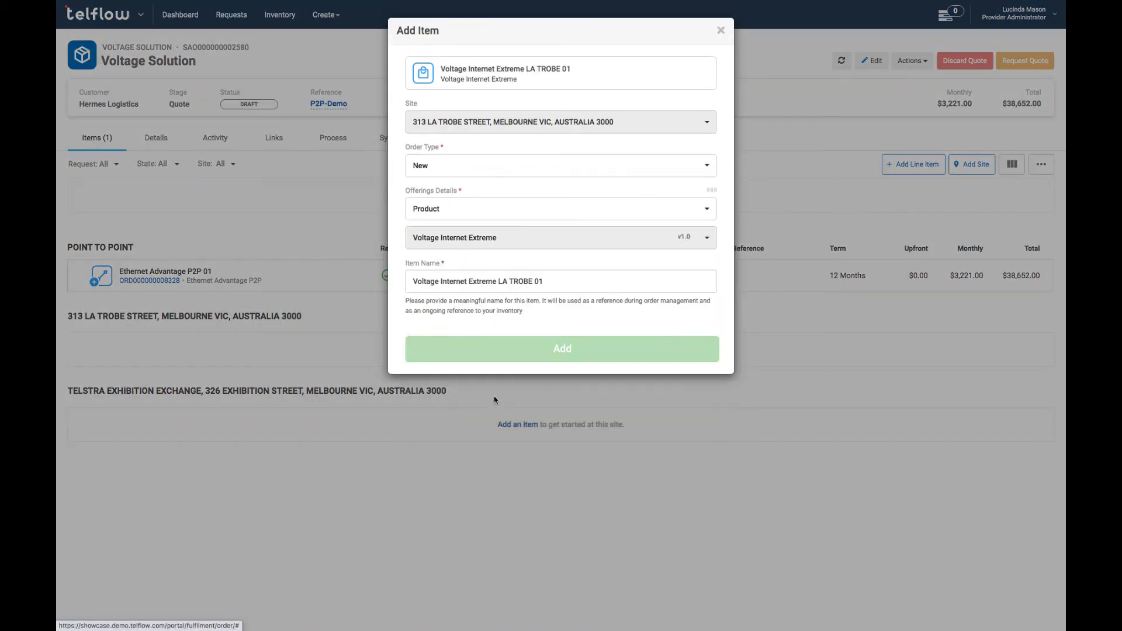
pyautogui.click(519, 348)
# Configure the internet item with Enhanced SLA and a Medium firewall, and save.
pyautogui.click(340, 353)
pyautogui.scroll(-2, 403, 378)
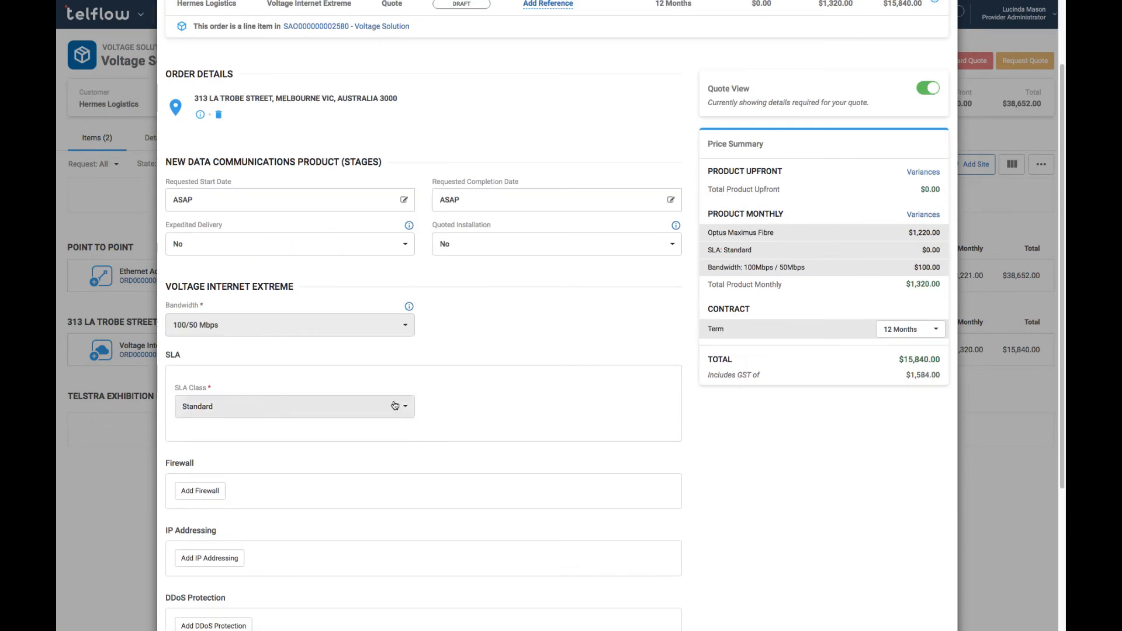
pyautogui.click(393, 407)
pyautogui.click(279, 423)
pyautogui.click(200, 490)
pyautogui.scroll(-5, 295, 520)
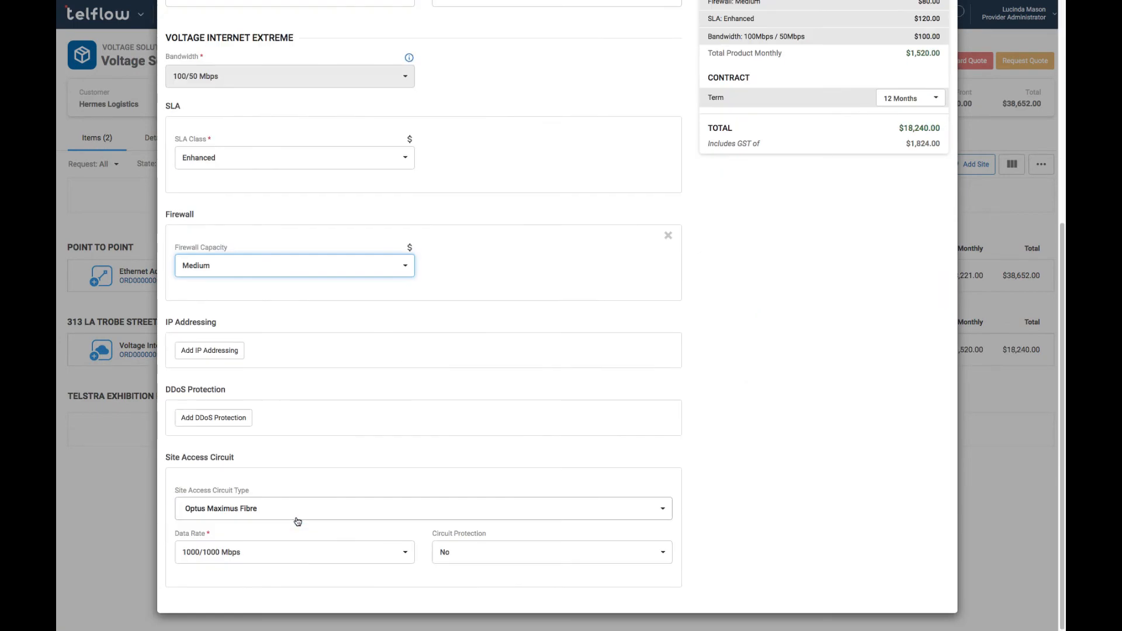
pyautogui.scroll(6, 460, 551)
pyautogui.click(920, 52)
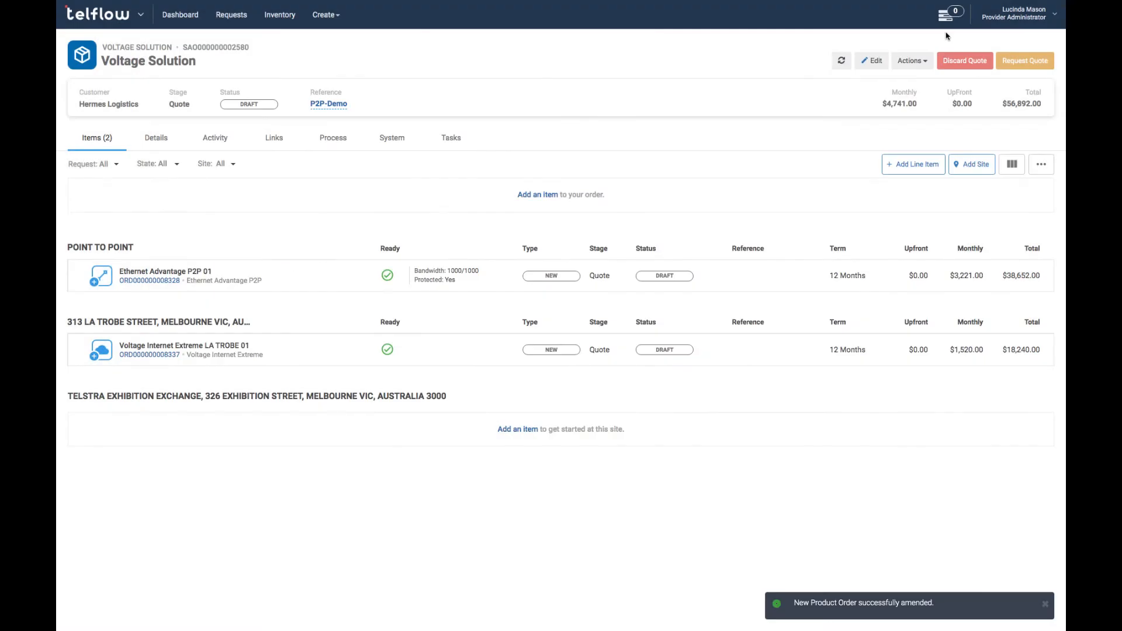
# Add a Zoom 01 line item to the quote.
pyautogui.click(538, 195)
pyautogui.click(532, 193)
pyautogui.click(503, 369)
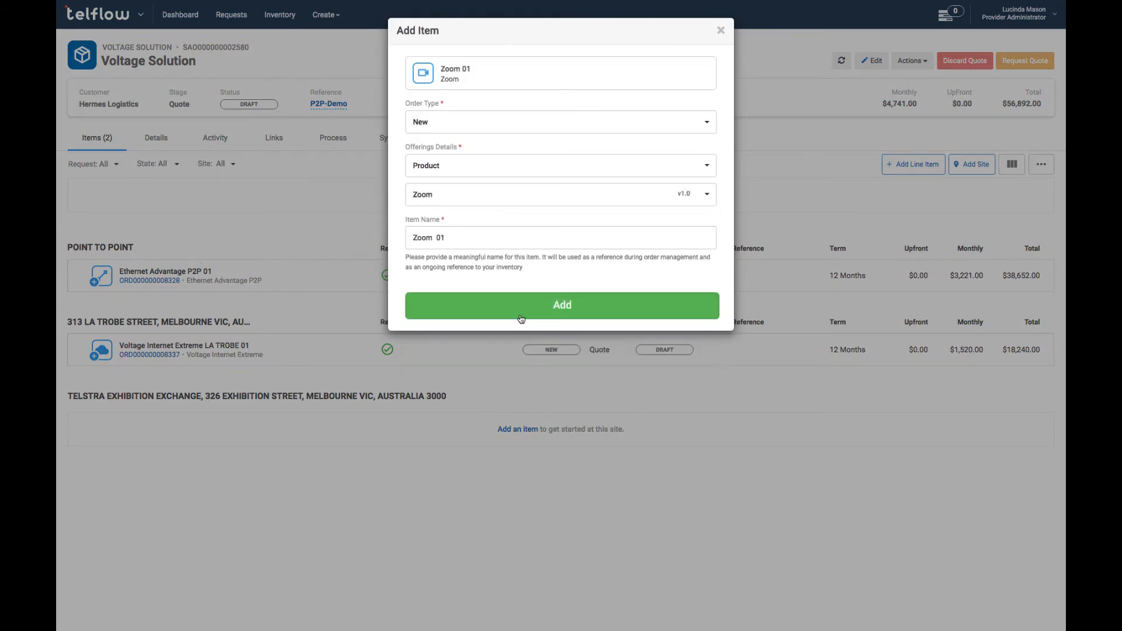
pyautogui.click(520, 318)
# Give Zoom 01 100 basic users and 20 pro users, then save and close it.
pyautogui.click(339, 219)
pyautogui.click(230, 375)
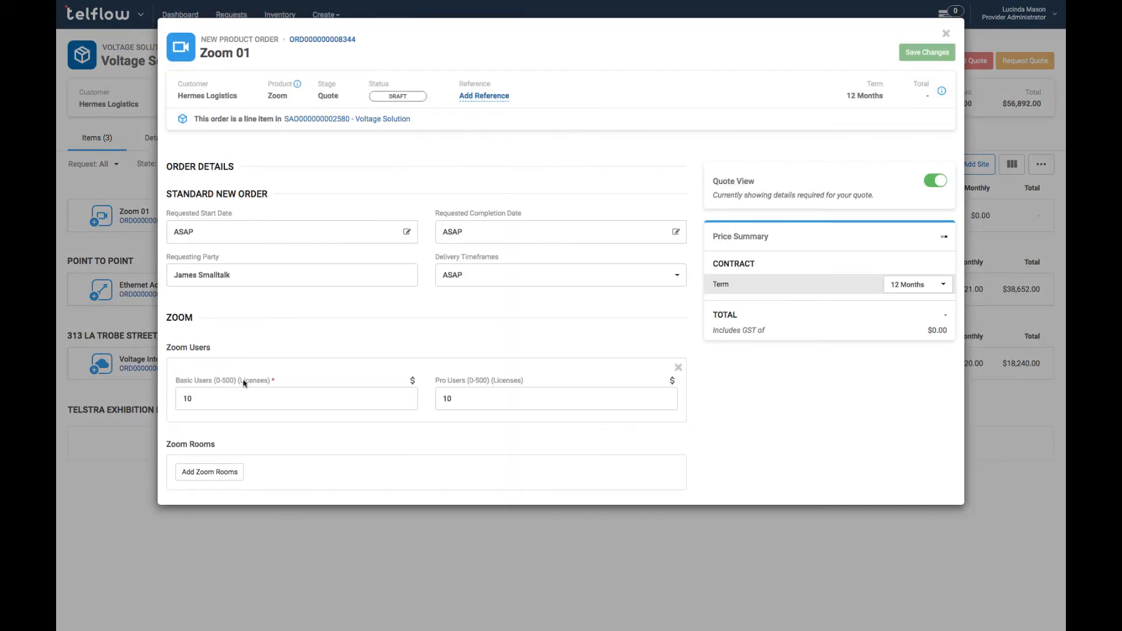
pyautogui.click(243, 399)
pyautogui.write('0')
pyautogui.click(466, 399)
pyautogui.press('BackSpace')
pyautogui.press('BackSpace')
pyautogui.write('20')
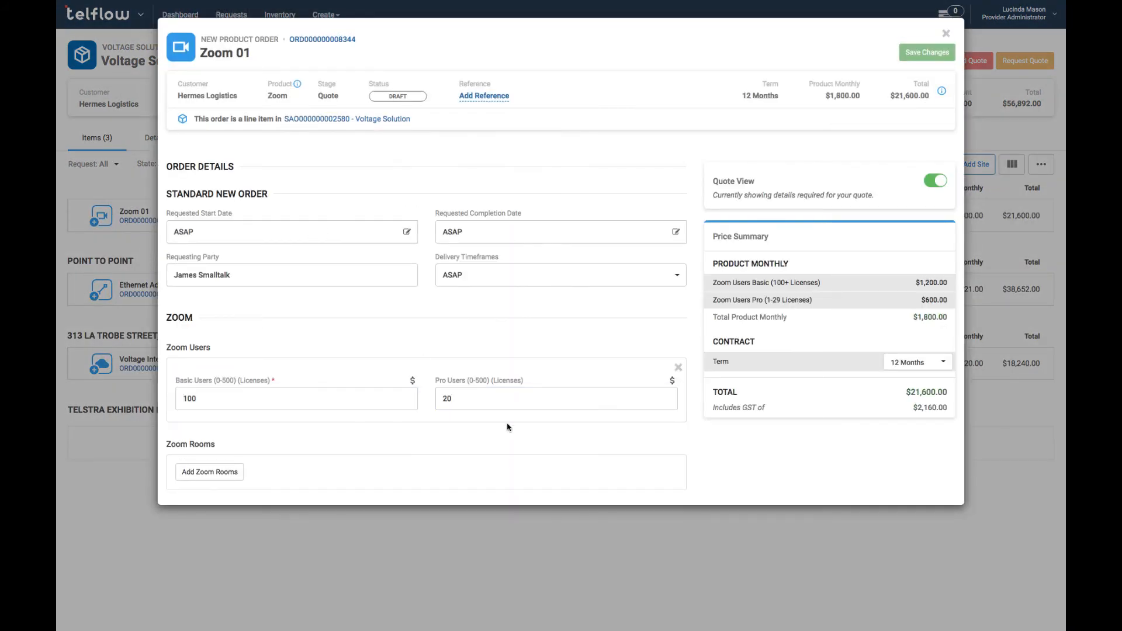
pyautogui.click(927, 52)
pyautogui.click(945, 34)
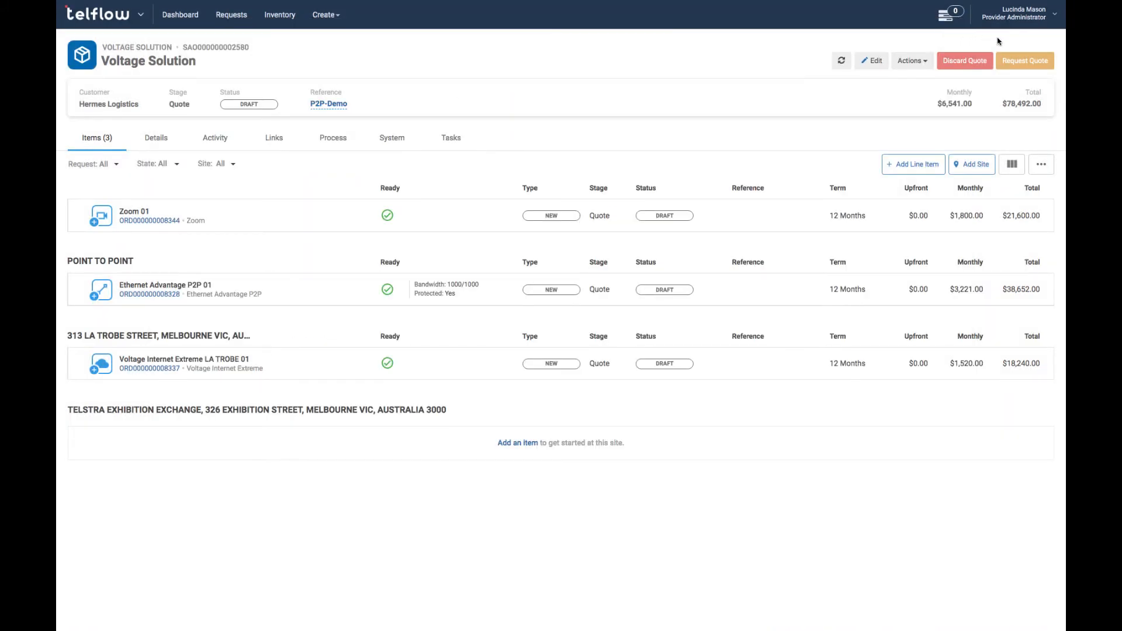
# Request and generate the quote, then review the version 1 quote PDF under Activity.
pyautogui.click(1014, 61)
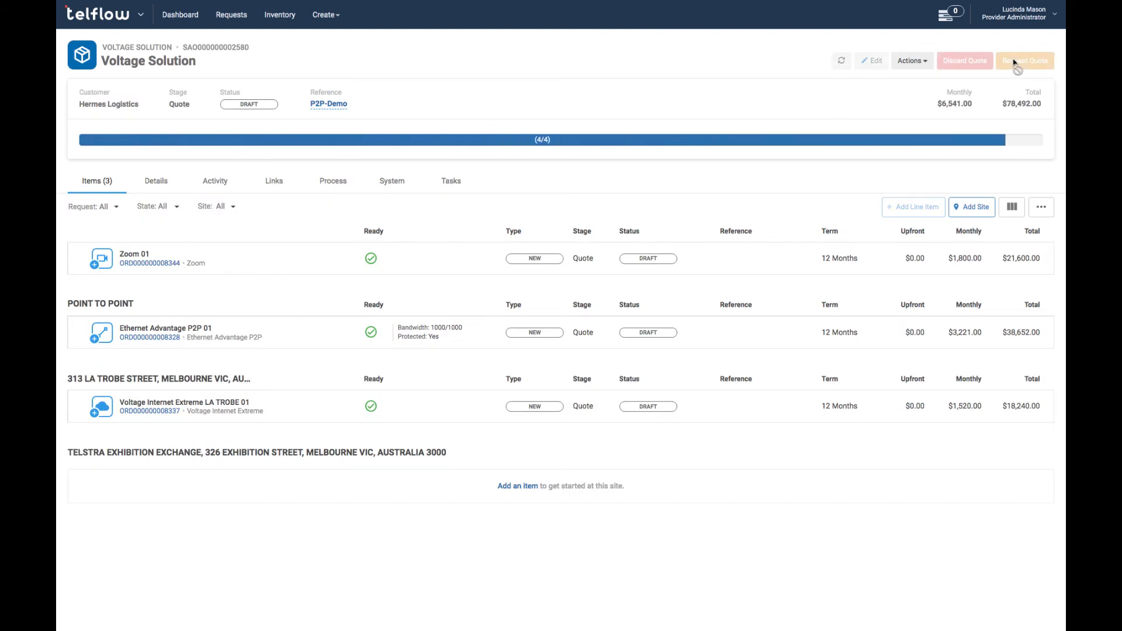
pyautogui.click(1015, 61)
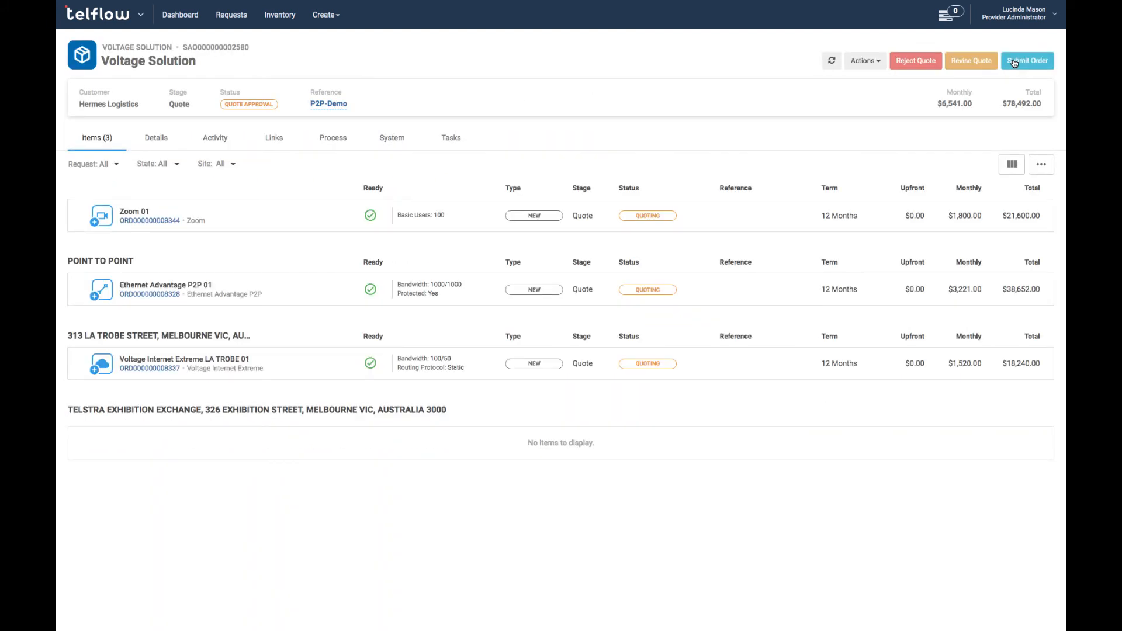
pyautogui.click(216, 138)
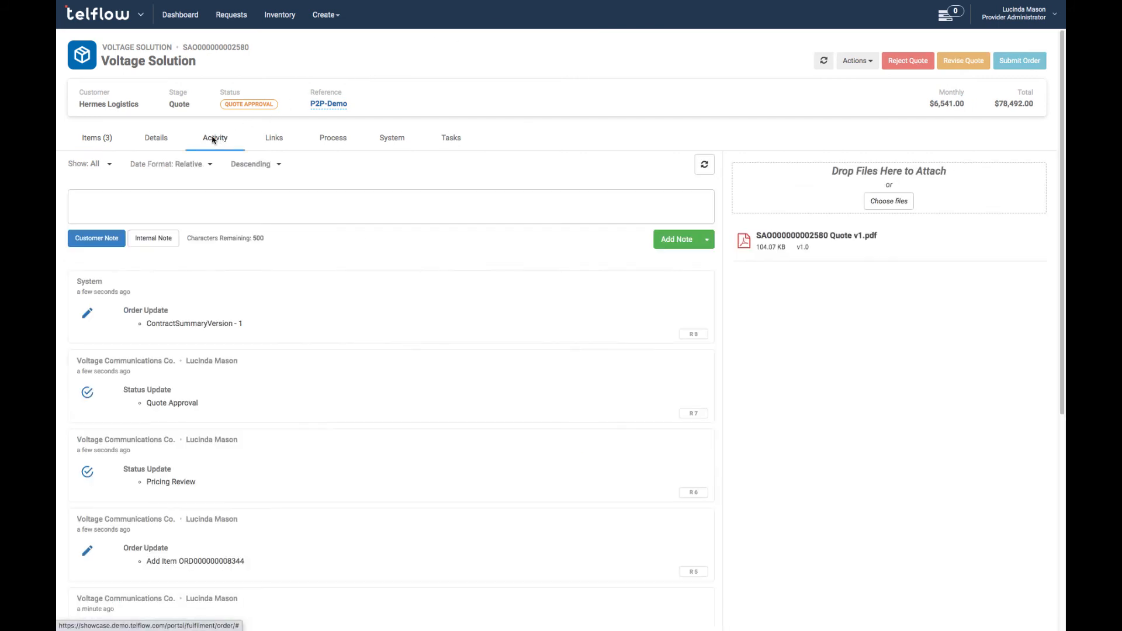
pyautogui.click(780, 231)
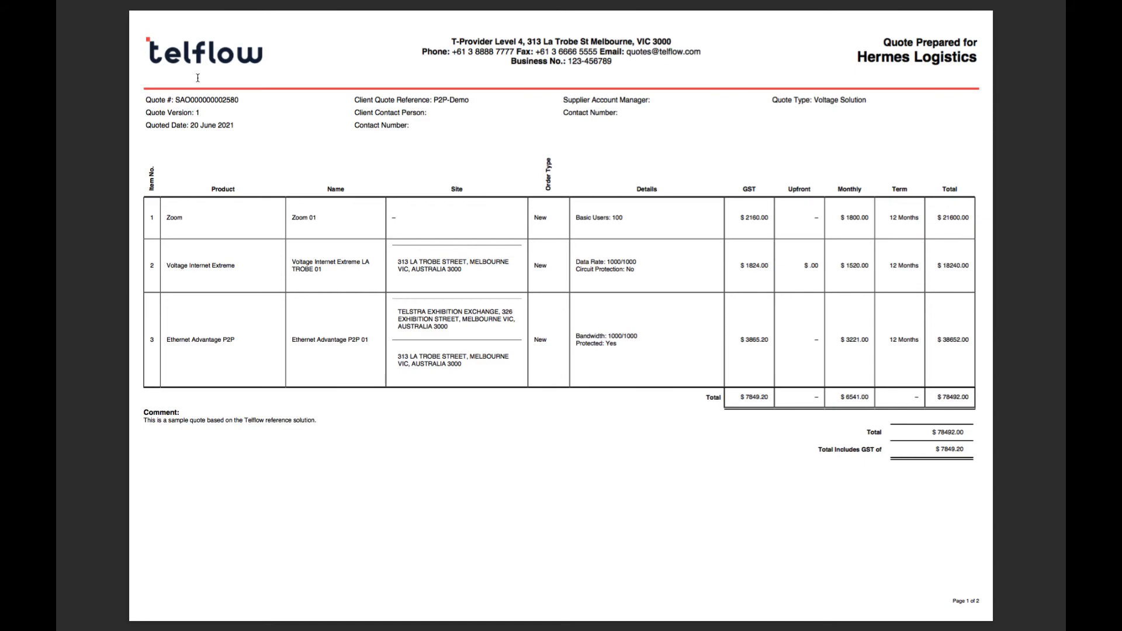
pyautogui.click(88, 1)
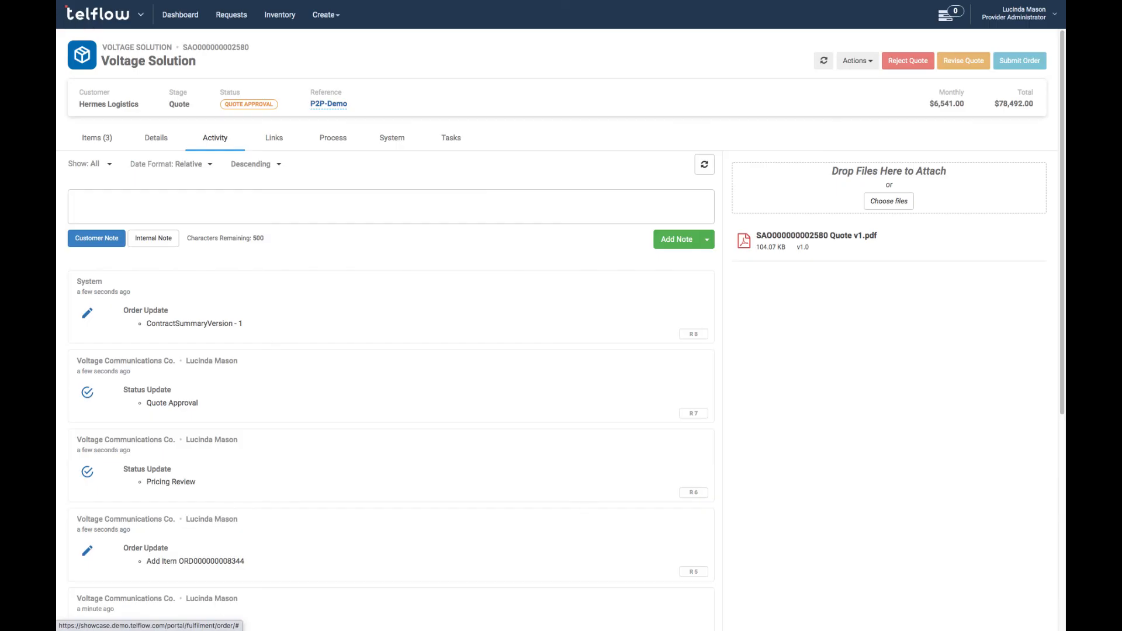
pyautogui.click(102, 146)
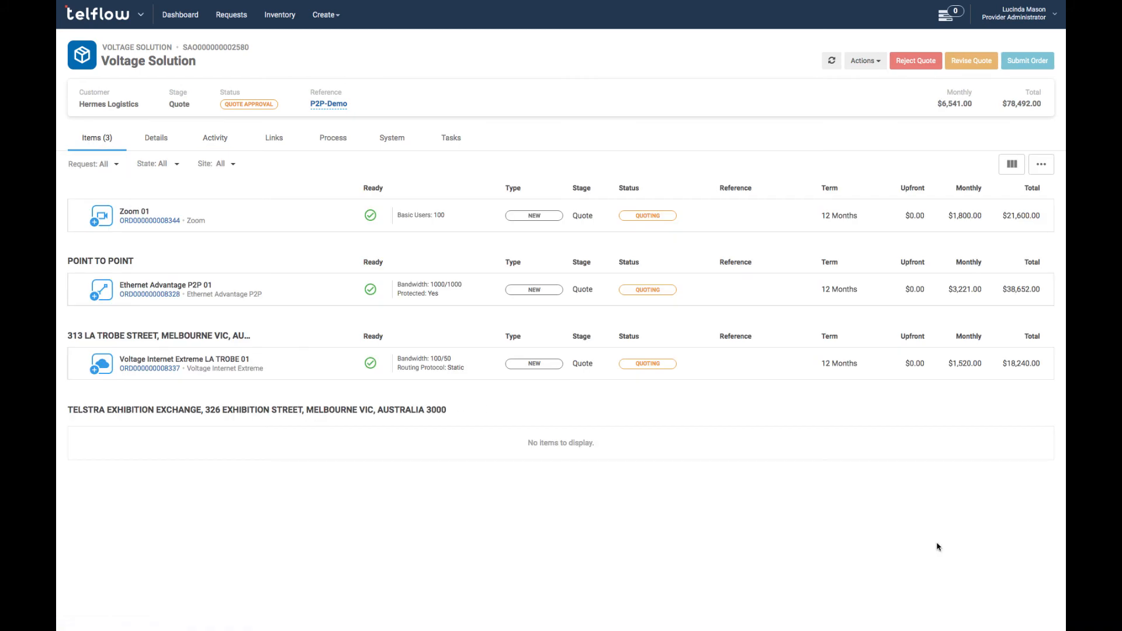
# Submit the order, complete the Voltage Internet Extreme item, refresh, and open Ethernet Advantage P2P 01.
pyautogui.click(1014, 64)
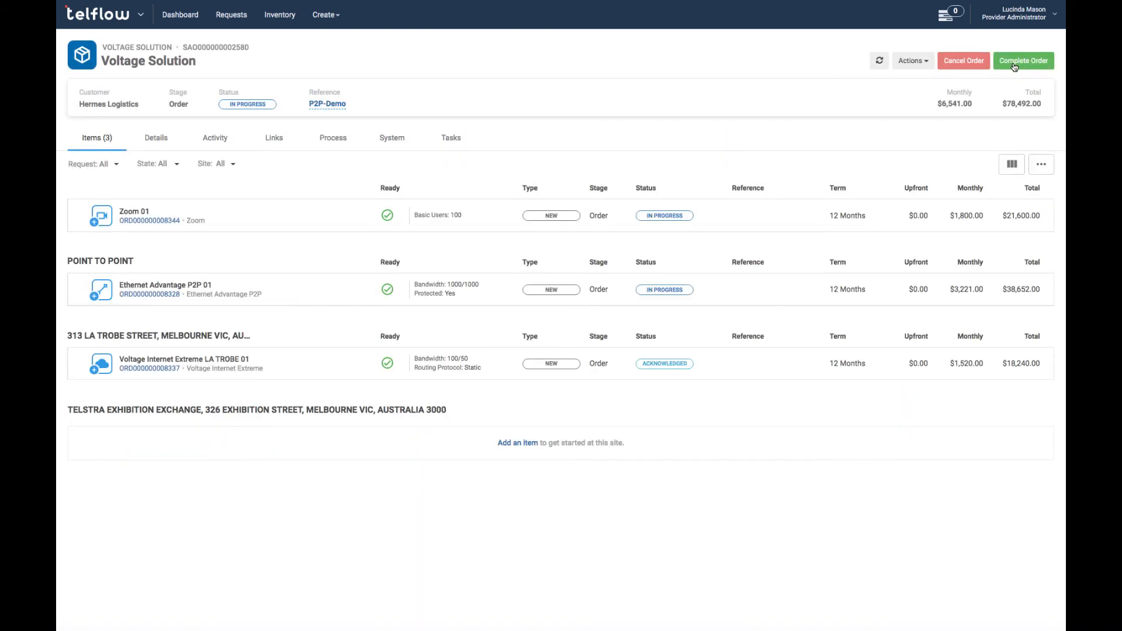
pyautogui.click(339, 366)
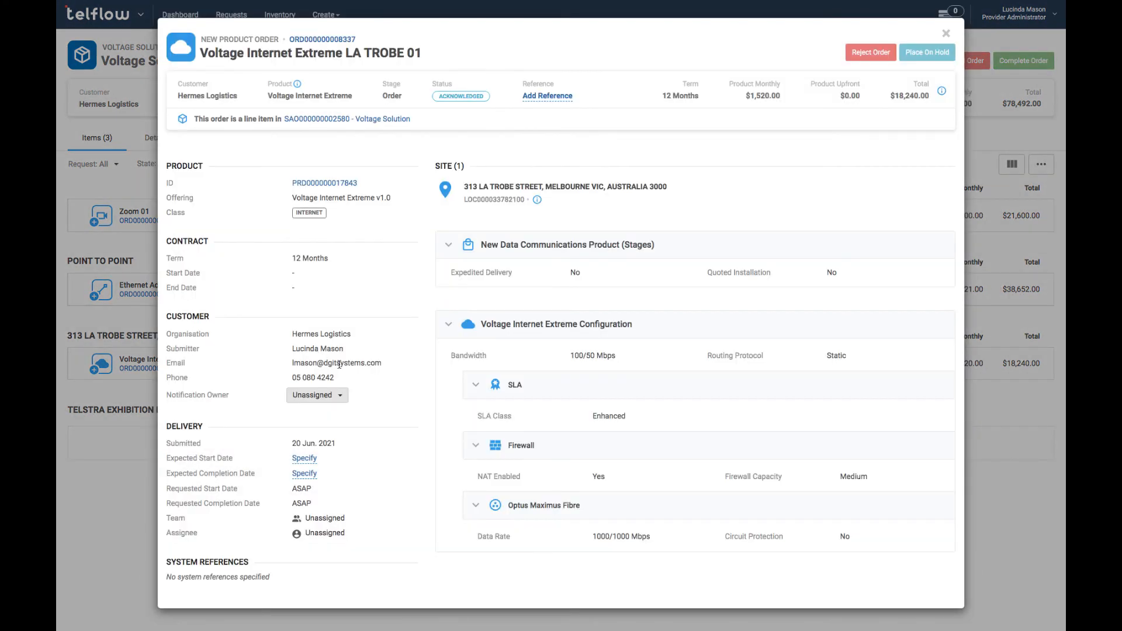
pyautogui.click(922, 58)
pyautogui.click(922, 59)
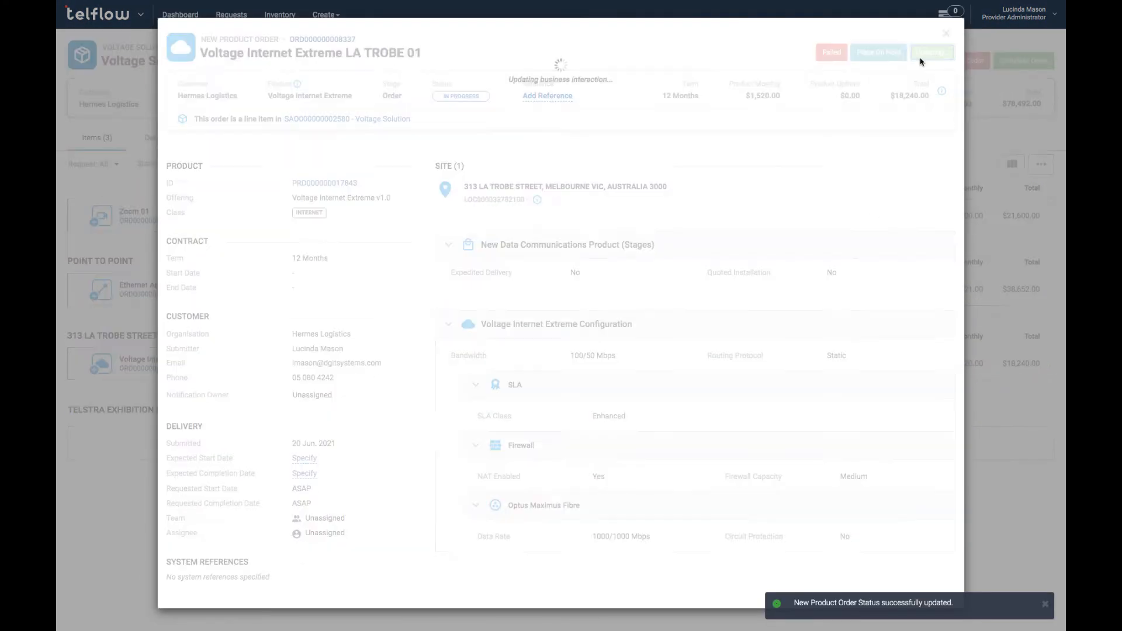
pyautogui.click(947, 34)
pyautogui.click(880, 61)
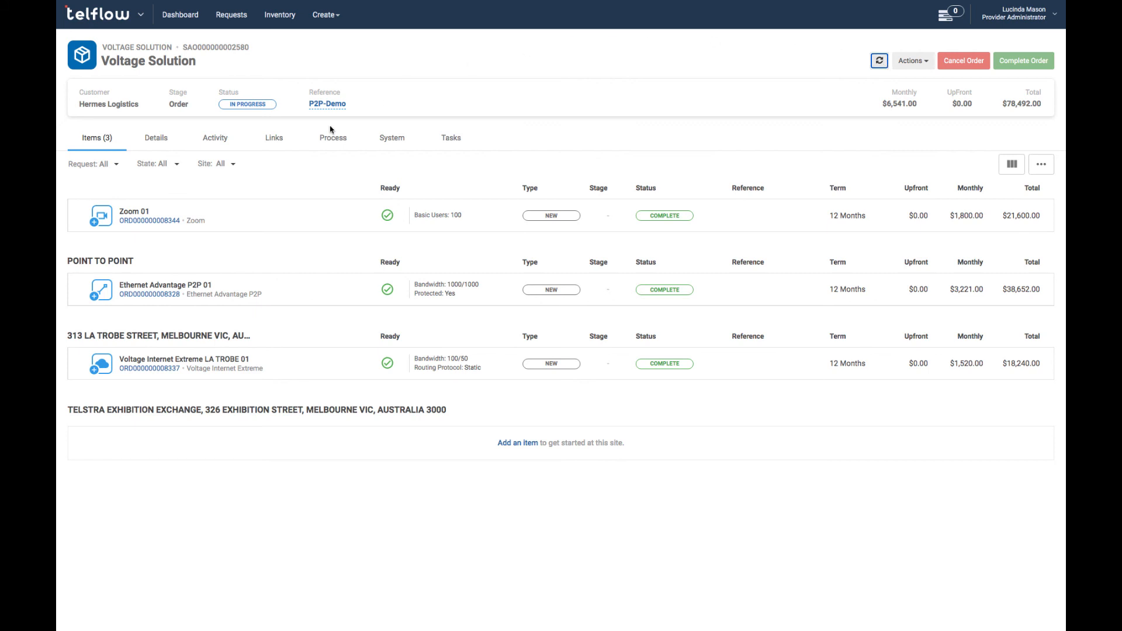
pyautogui.click(137, 295)
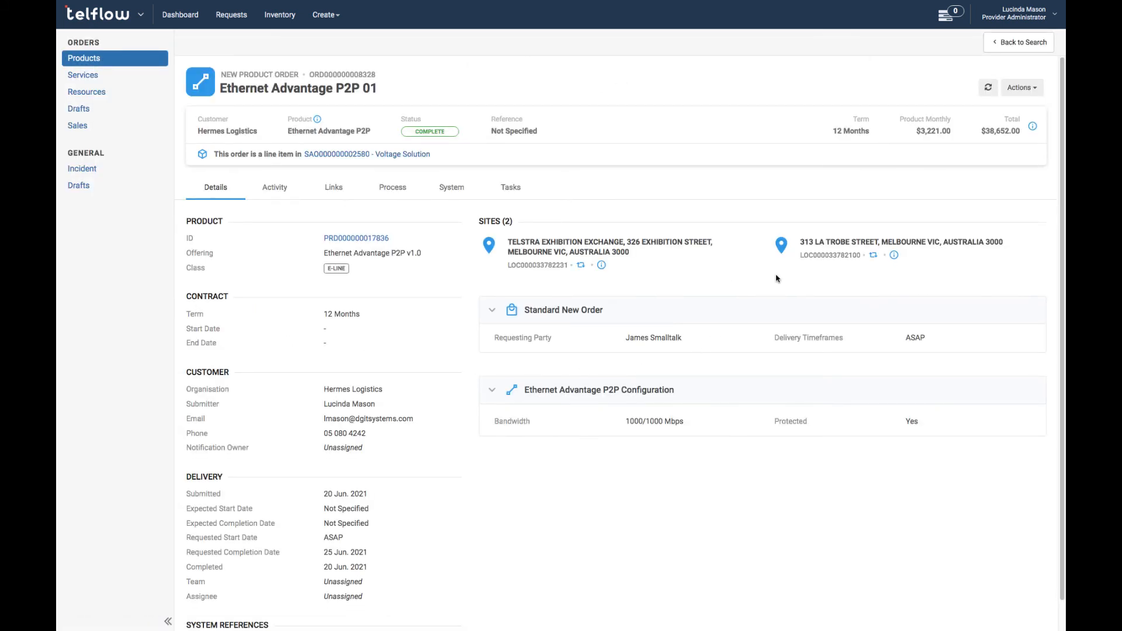
pyautogui.moveTo(895, 259)
pyautogui.moveTo(602, 268)
pyautogui.click(357, 239)
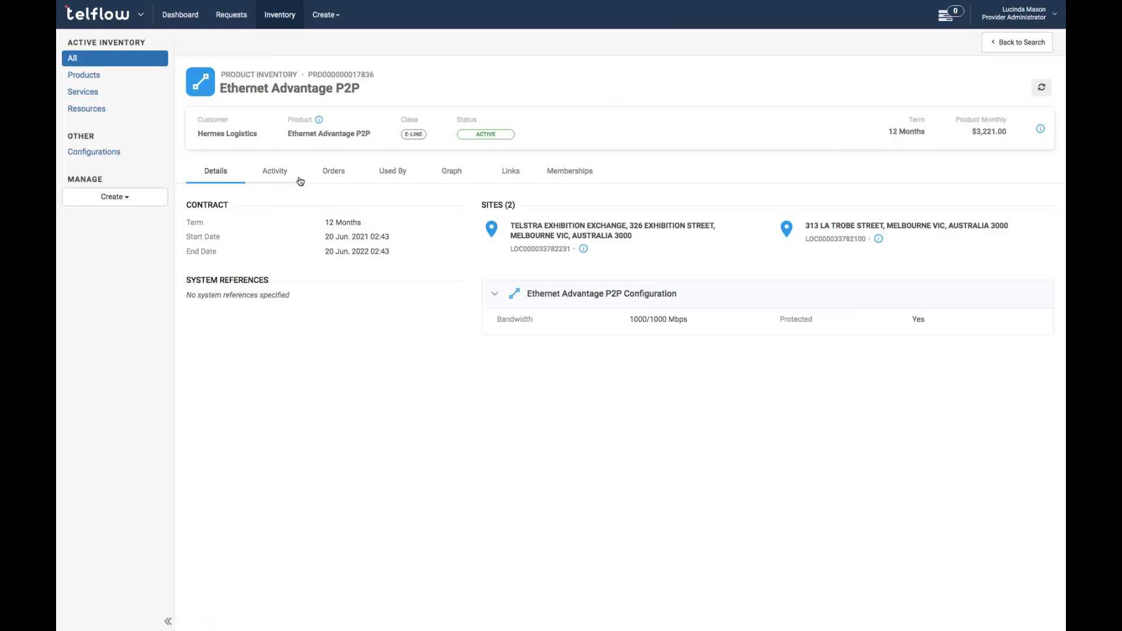
pyautogui.click(277, 172)
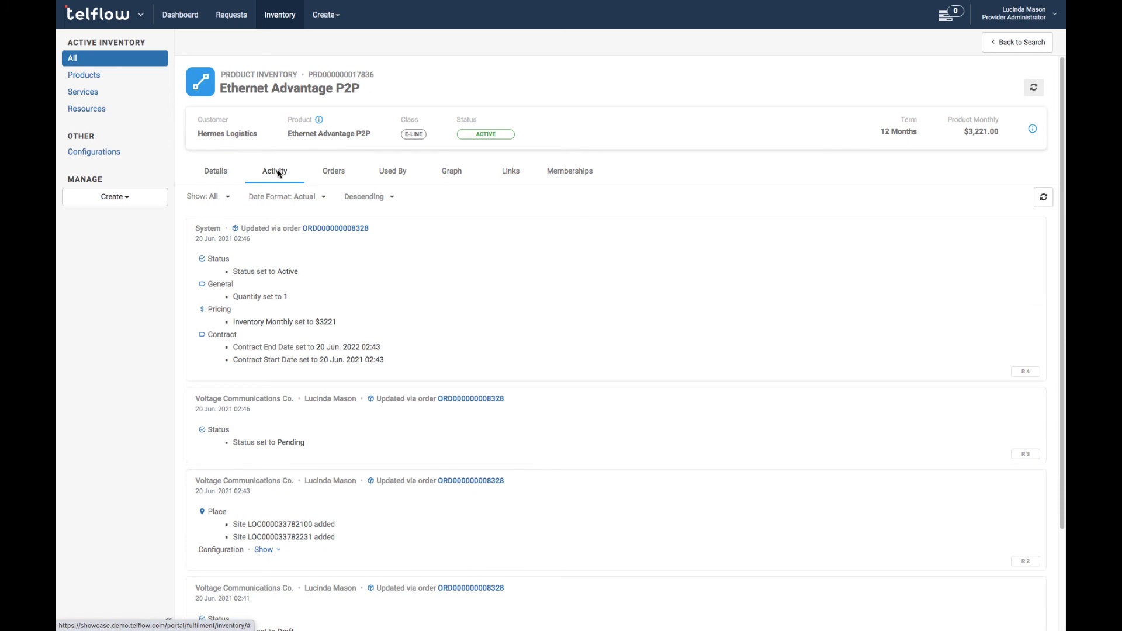
pyautogui.click(333, 173)
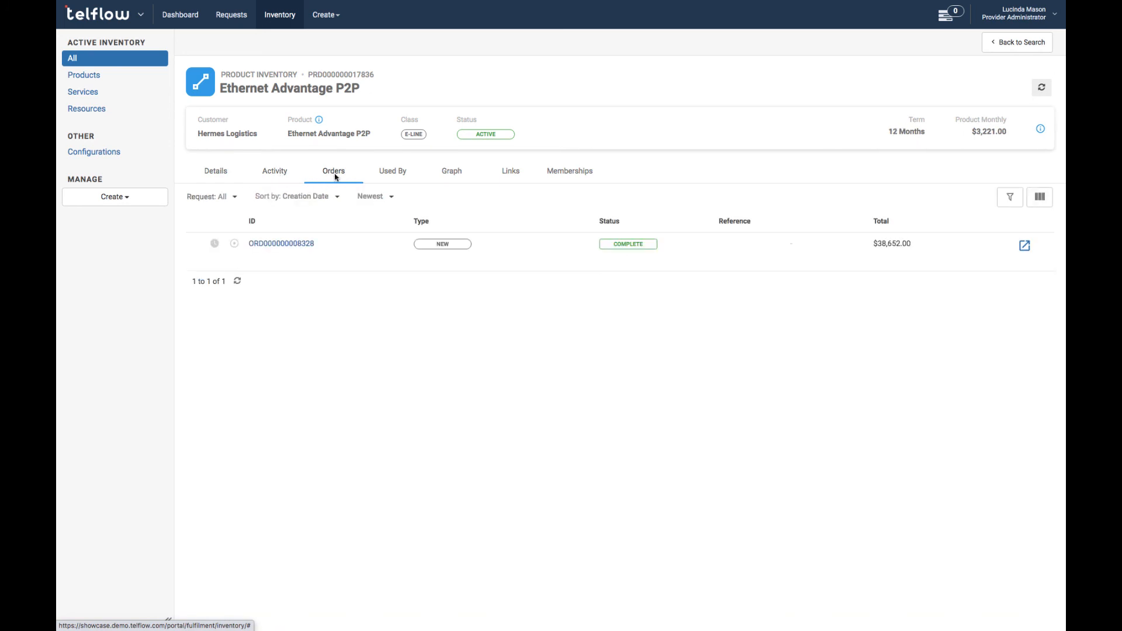